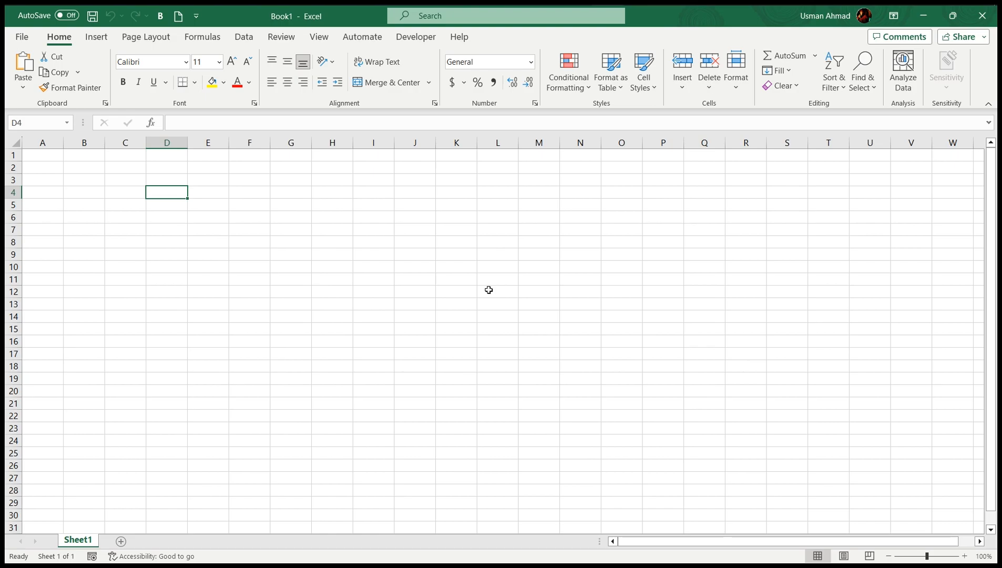
Enter ABCD in cell D7
click(46, 176)
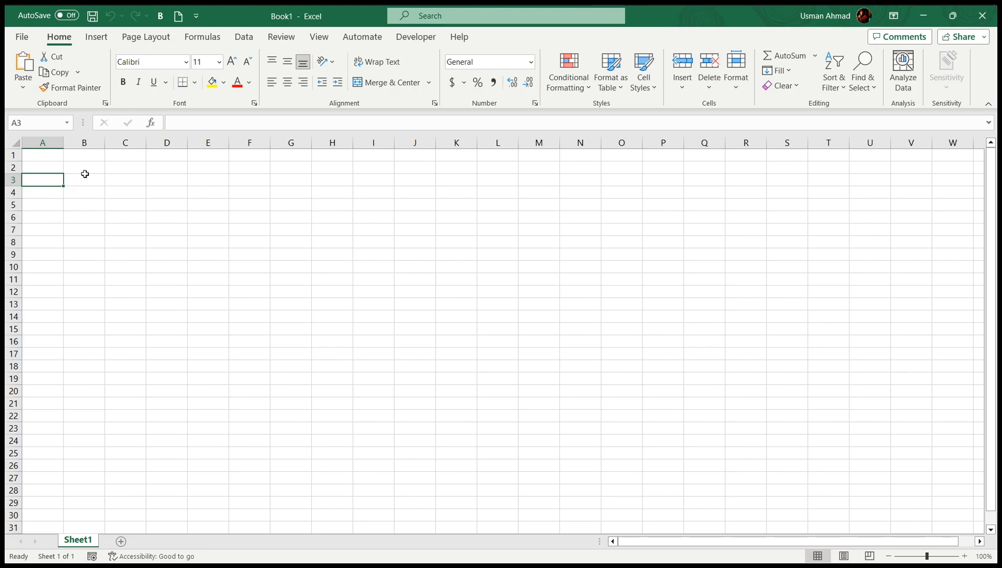
click(174, 226)
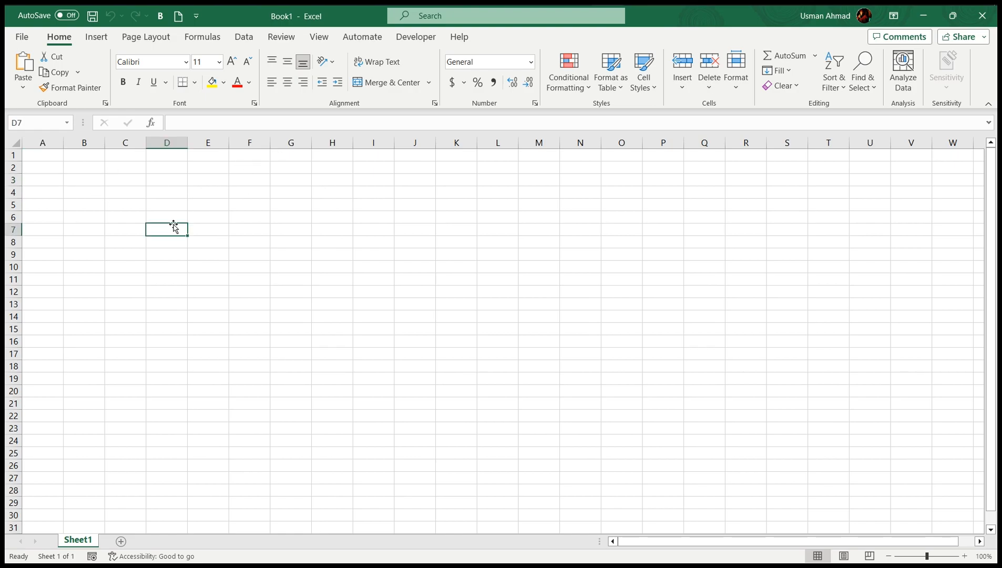
text(ABCD)
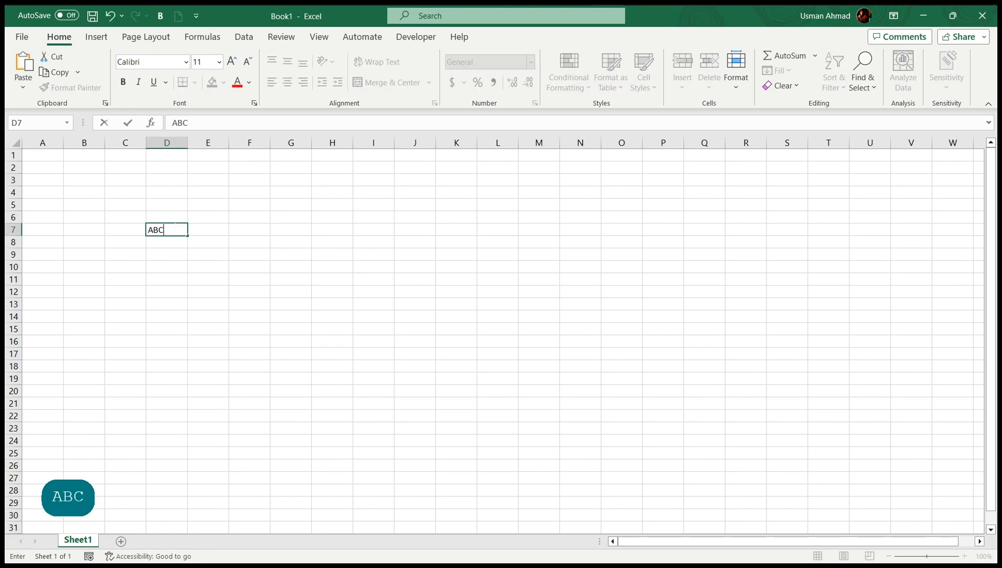
key(Tab)
Copy ABCD from D7 into E7, then undo and redo the paste
click(177, 230)
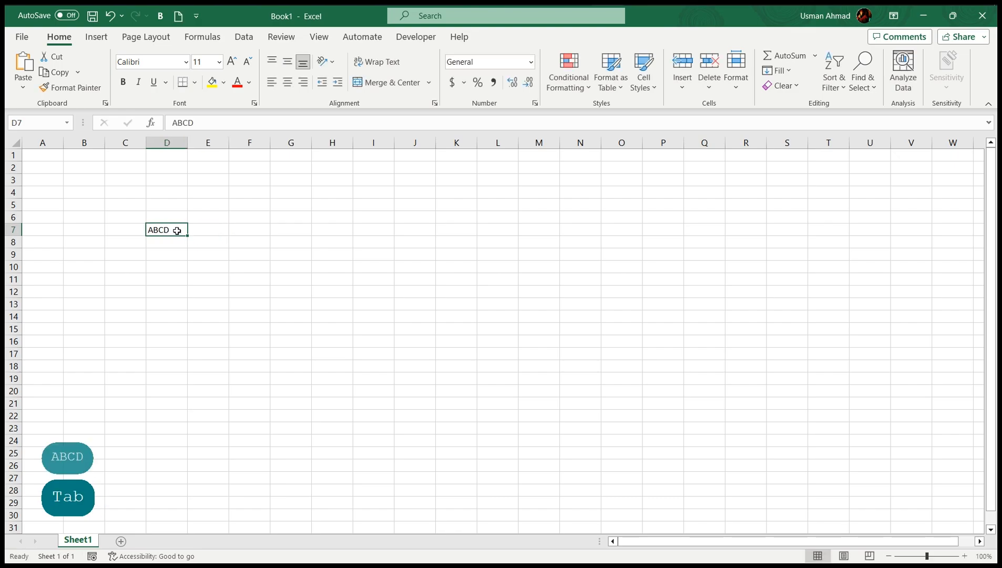
key(ctrl+c)
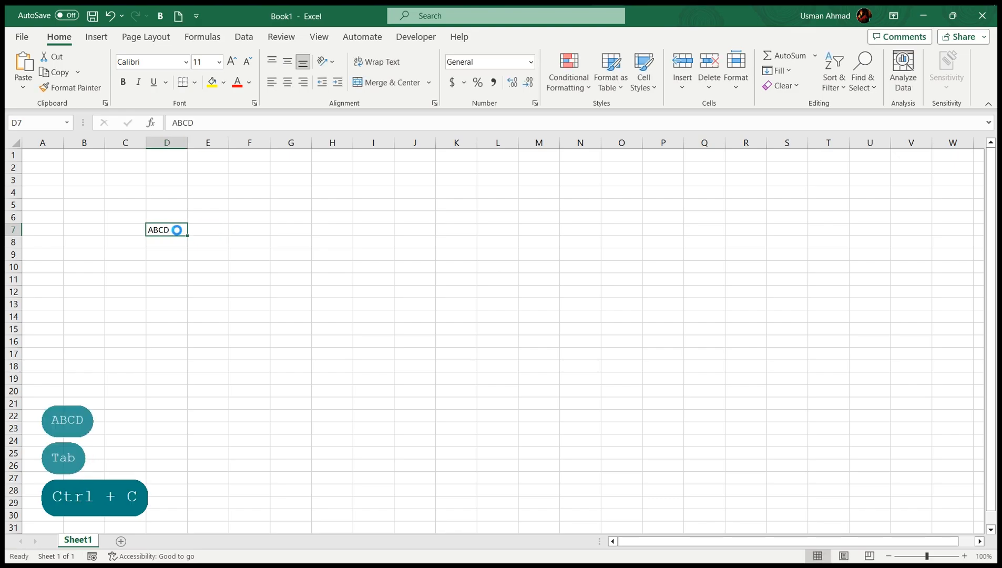
click(210, 230)
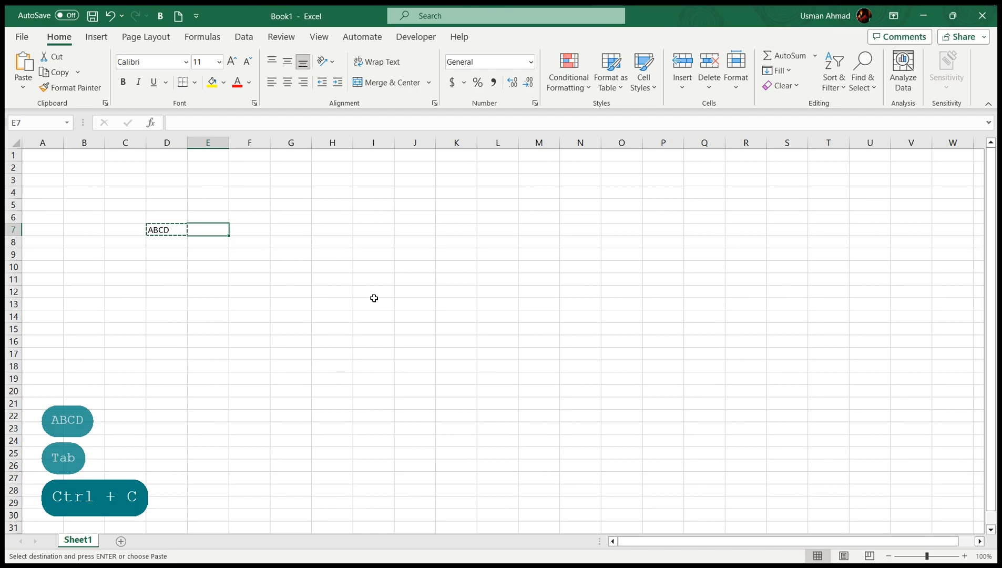
key(ctrl+v)
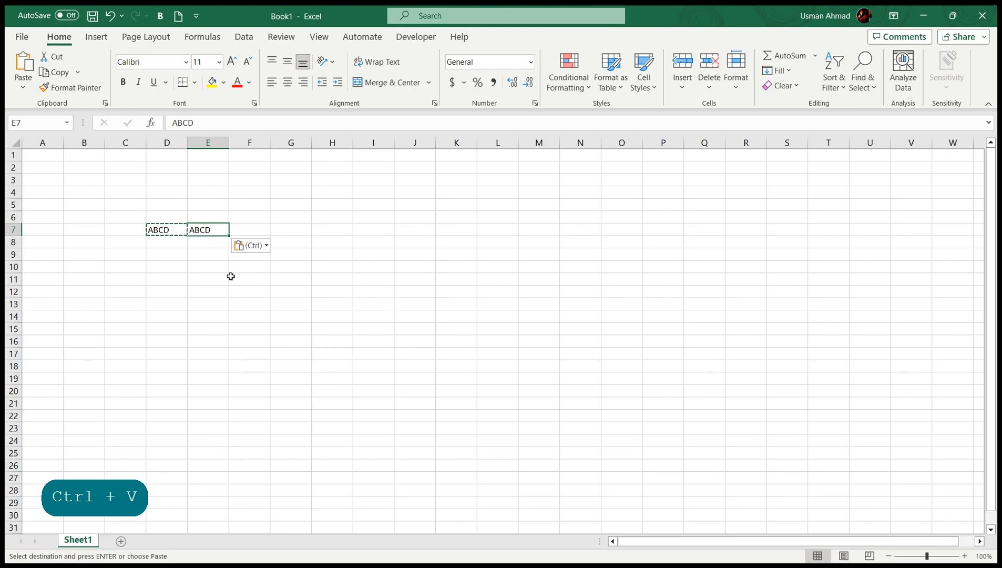
key(ctrl+z)
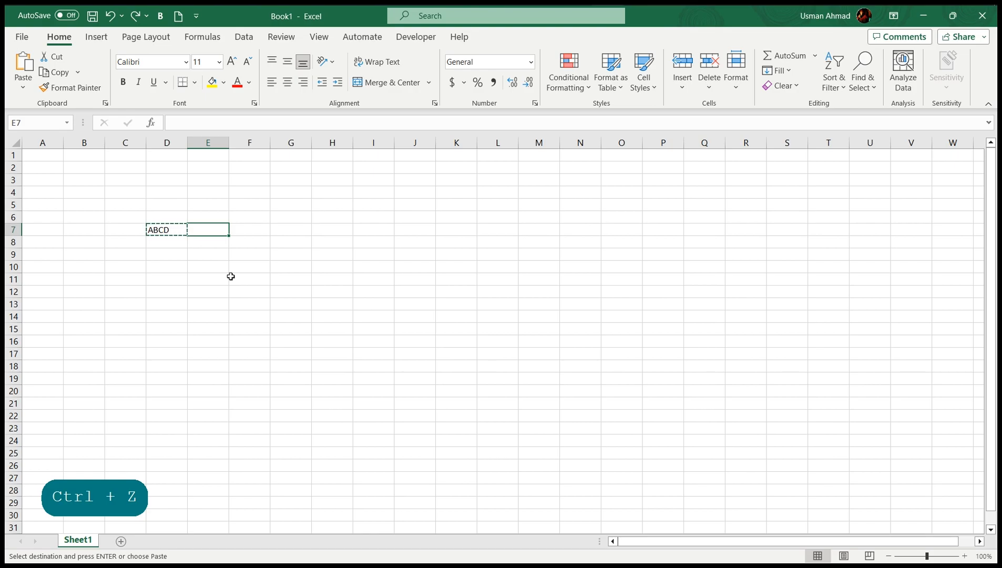
key(ctrl+y)
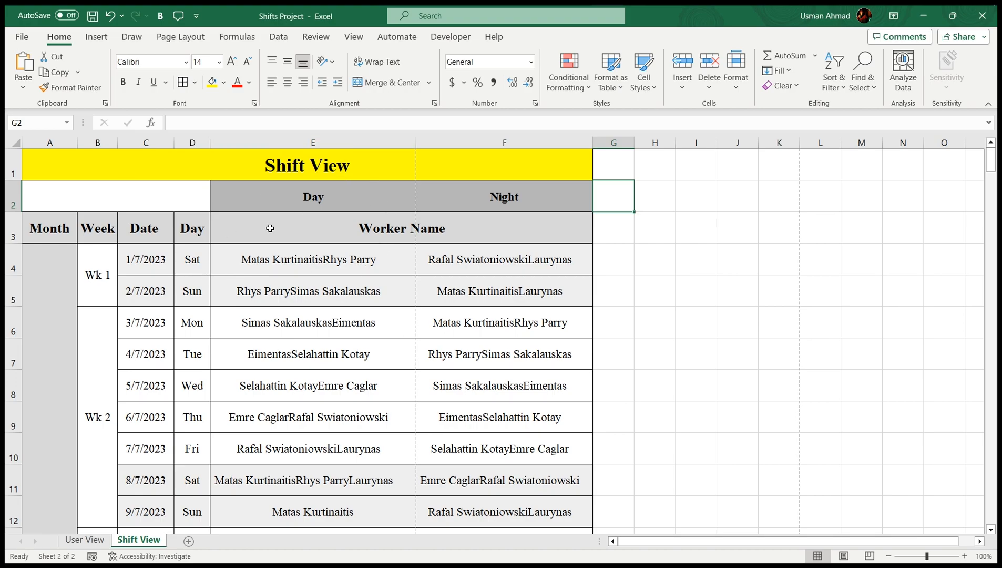
Move down to row 35 and select the first August date, C35, across to column E
scroll(162, 297, down, 2)
scroll(162, 297, down, 3)
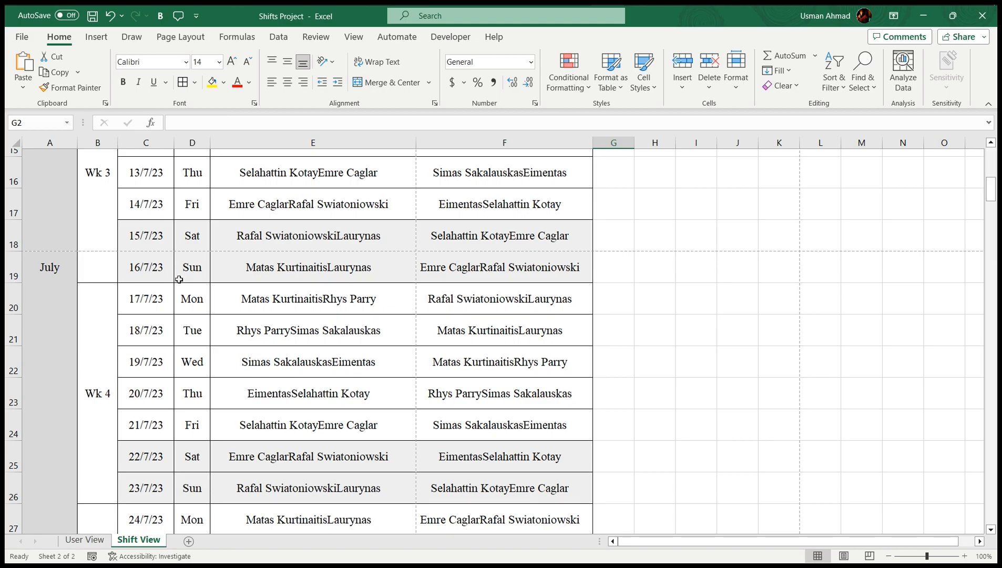
scroll(159, 291, down, 4)
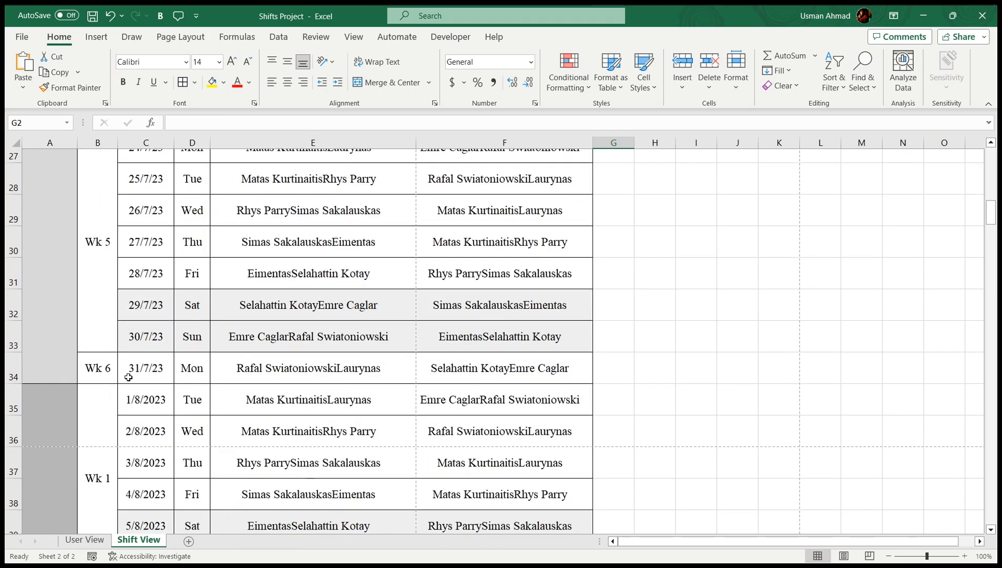
scroll(166, 393, down, 1)
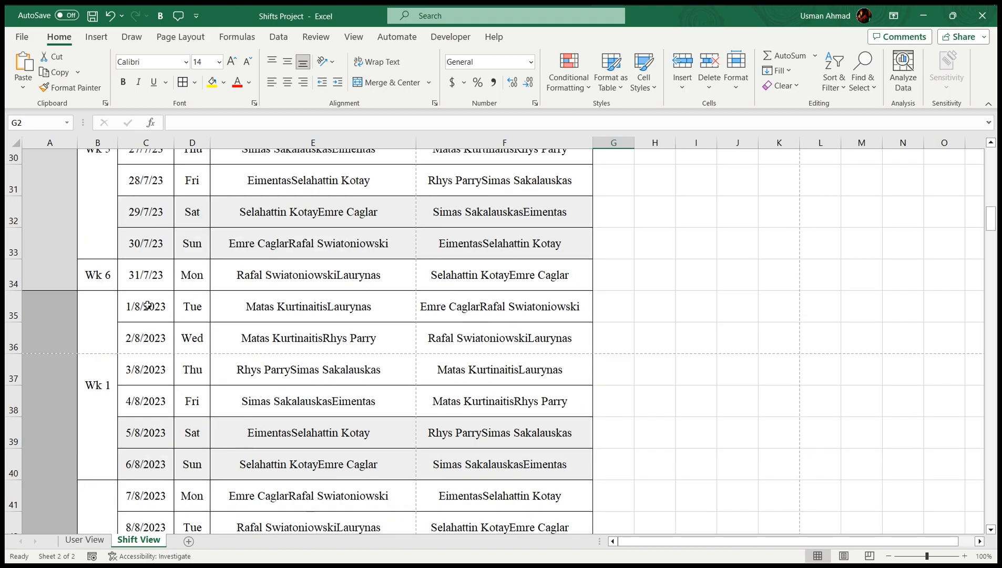
drag(143, 306, 497, 497)
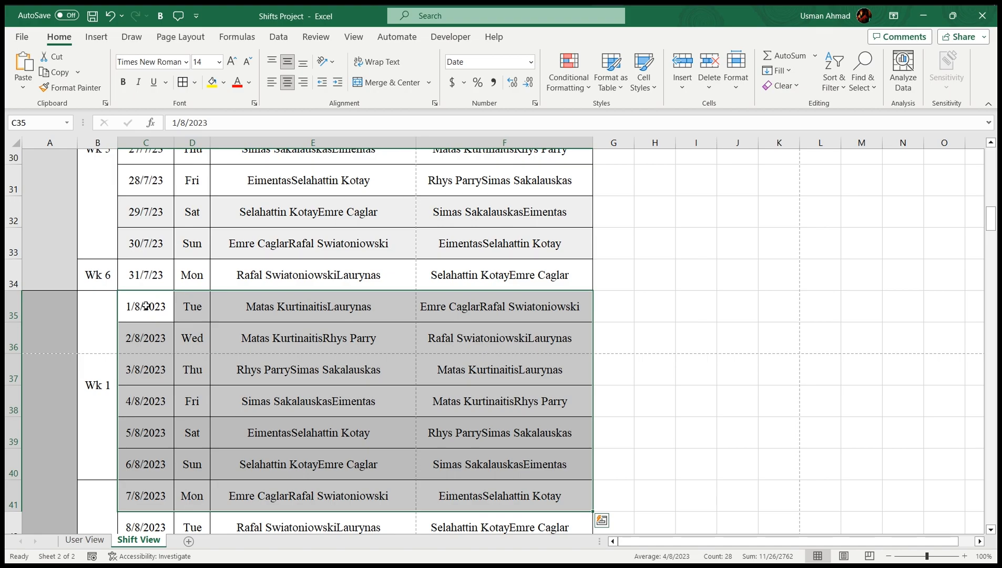
click(146, 306)
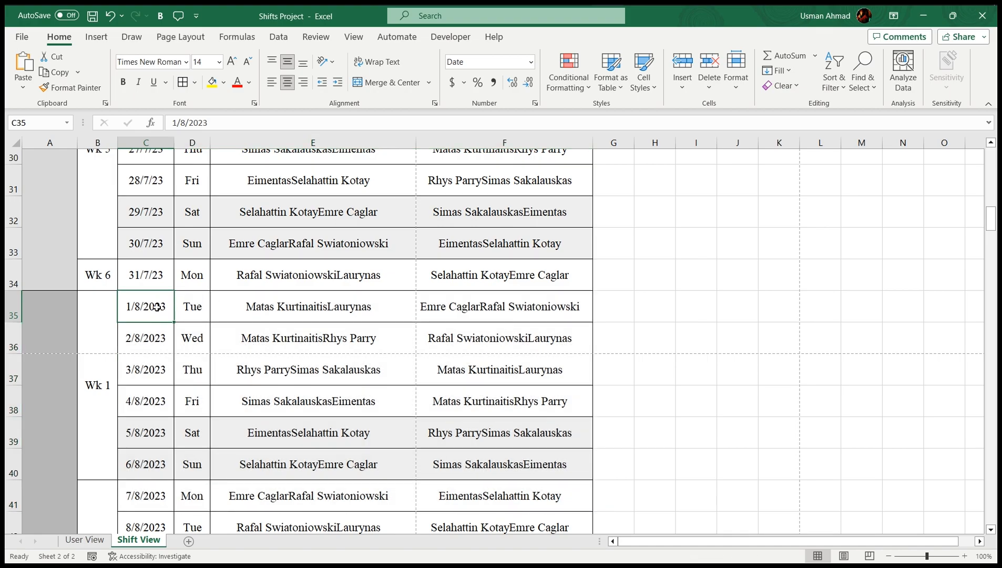
drag(149, 308, 151, 221)
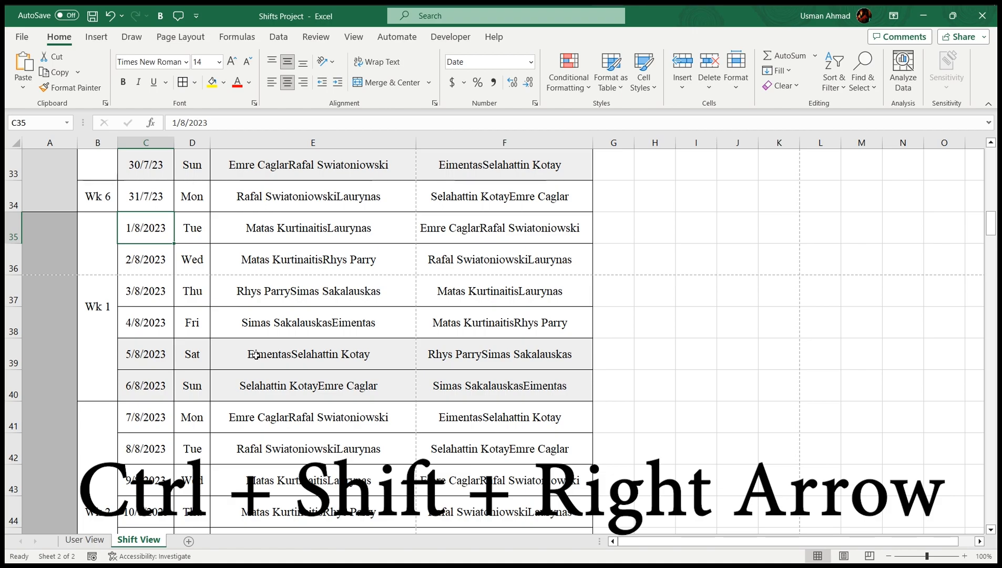
Select everything from C35 to the last filled column and row, and delete it
key(ctrl+shift+Right)
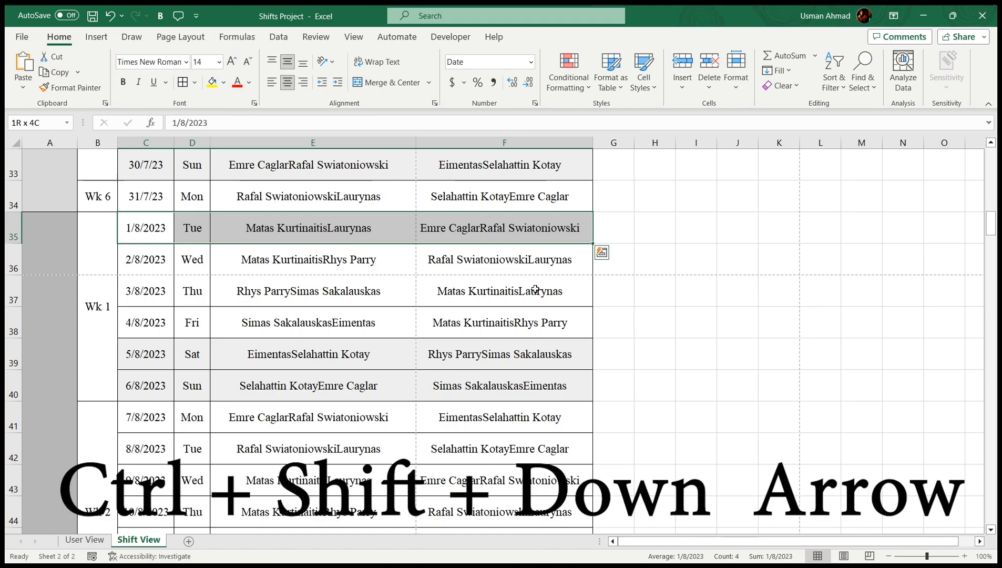
key(ctrl+shift+Down)
scroll(535, 289, up, 6)
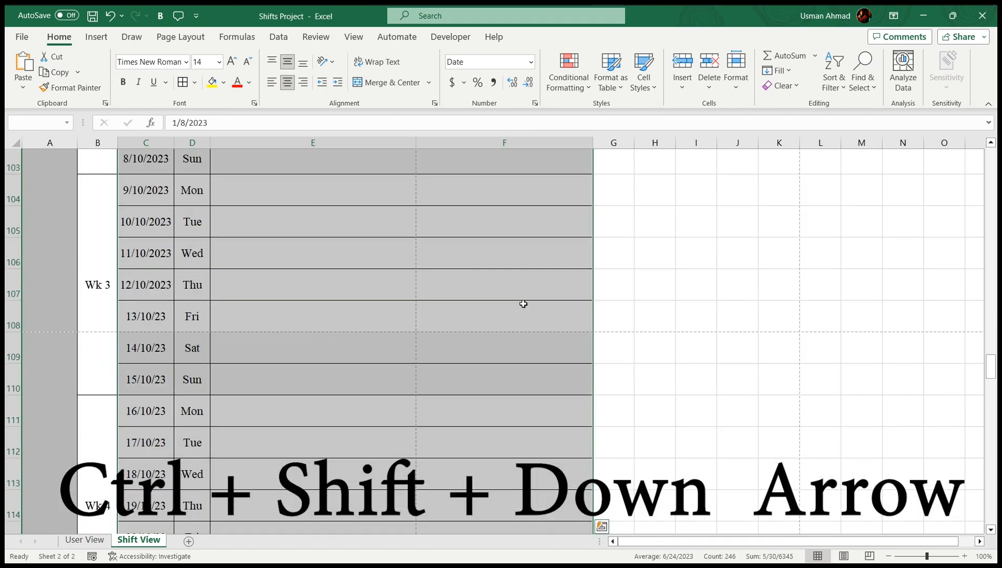
scroll(522, 303, up, 6)
scroll(522, 302, down, 16)
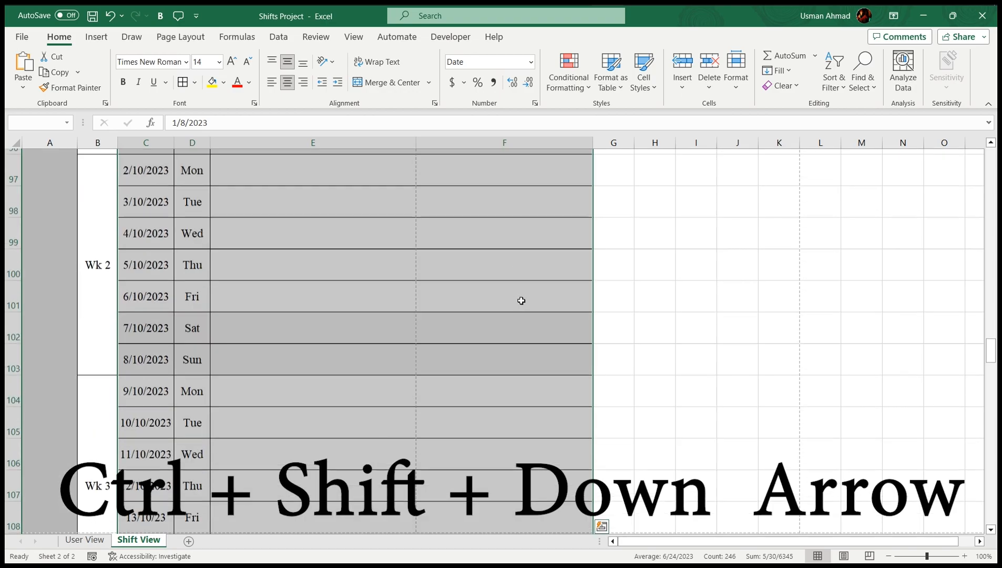
scroll(521, 299, up, 20)
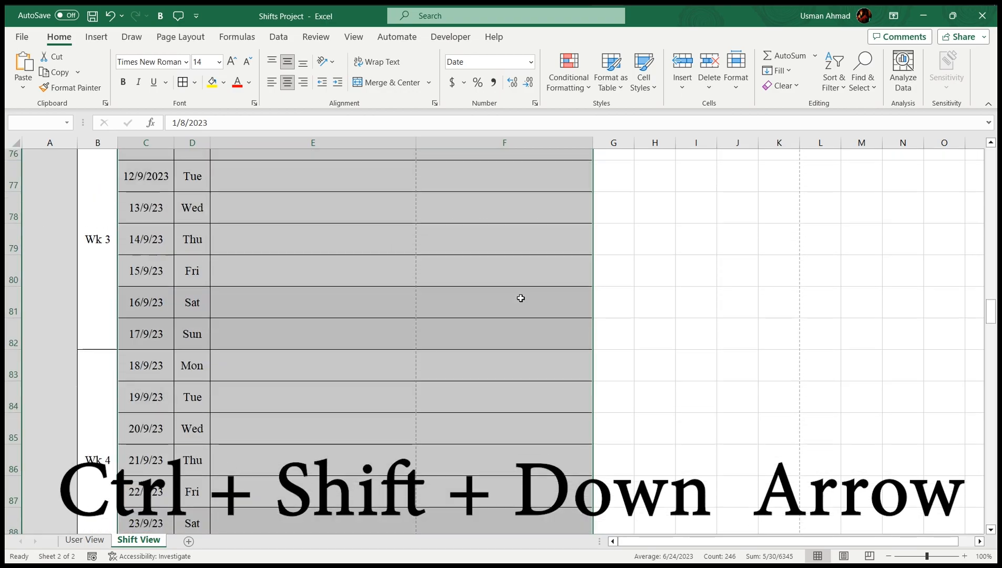
scroll(521, 299, up, 10)
scroll(521, 298, down, 4)
scroll(521, 299, up, 2)
key(Delete)
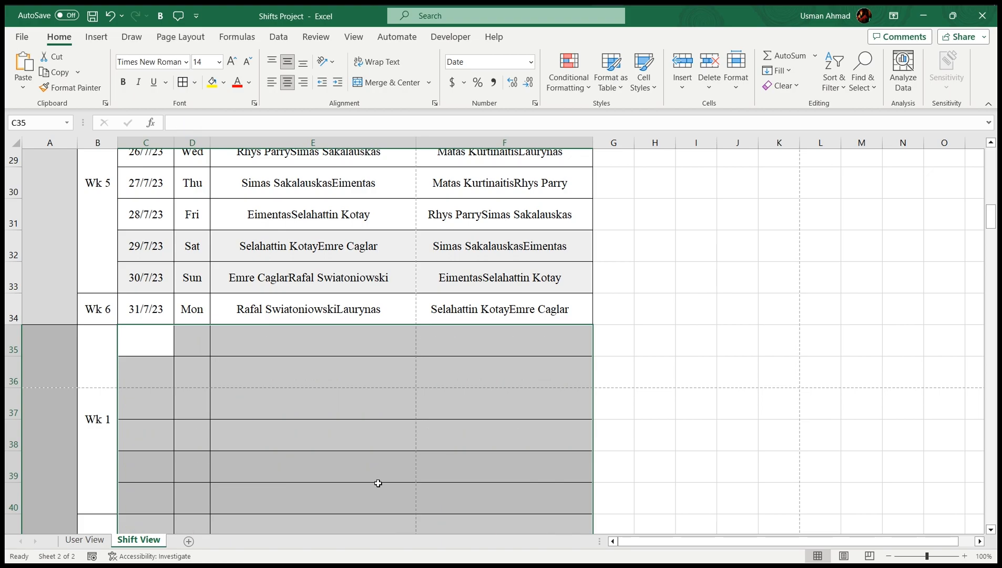
click(369, 465)
scroll(252, 360, down, 2)
scroll(252, 360, down, 7)
scroll(252, 360, up, 18)
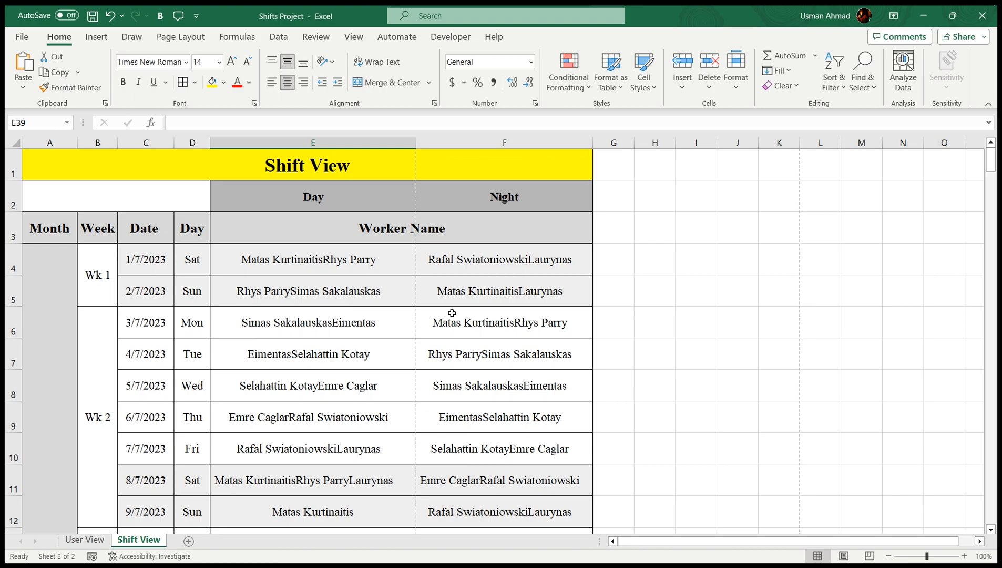
key(ctrl+Page_Up)
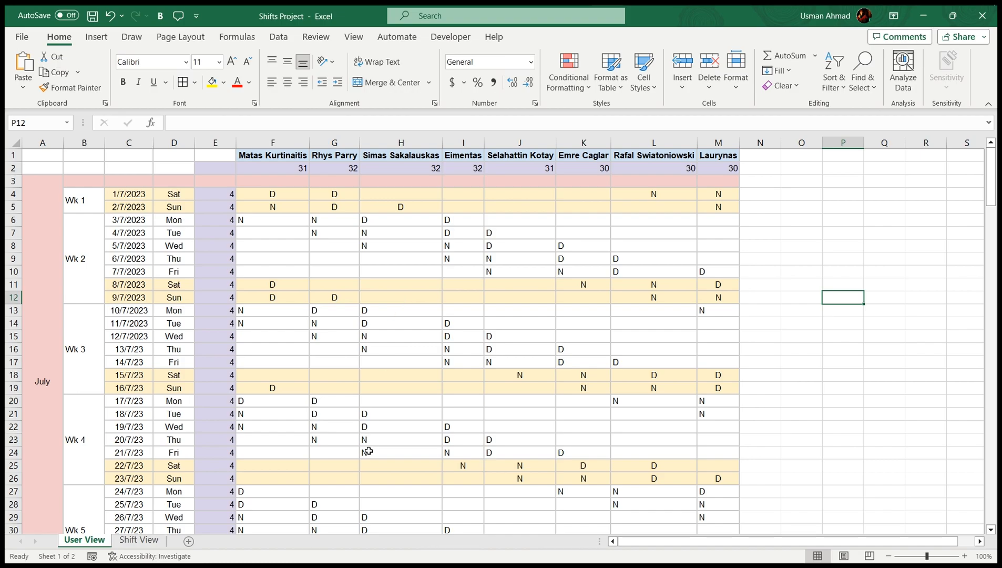
click(267, 191)
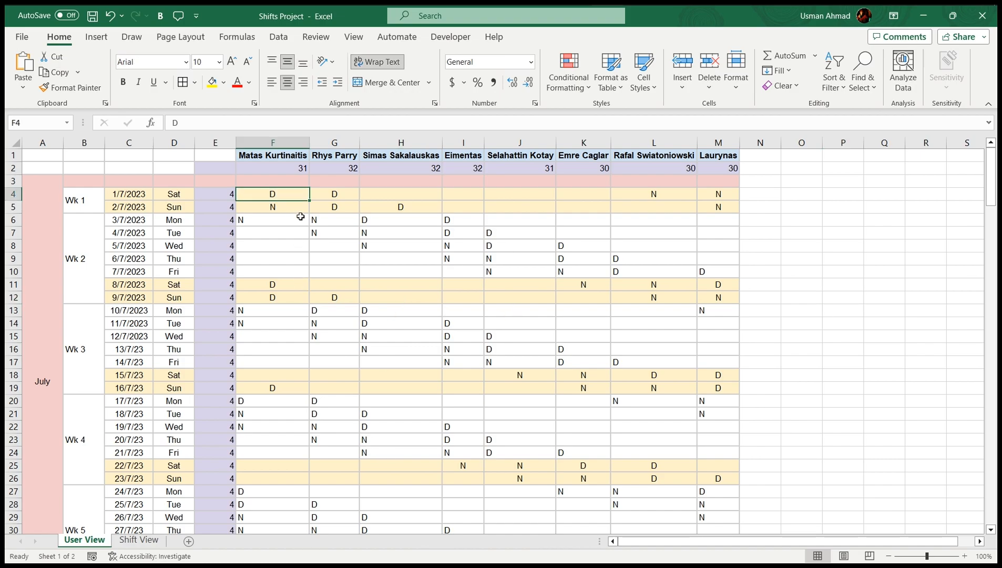
click(297, 220)
click(368, 323)
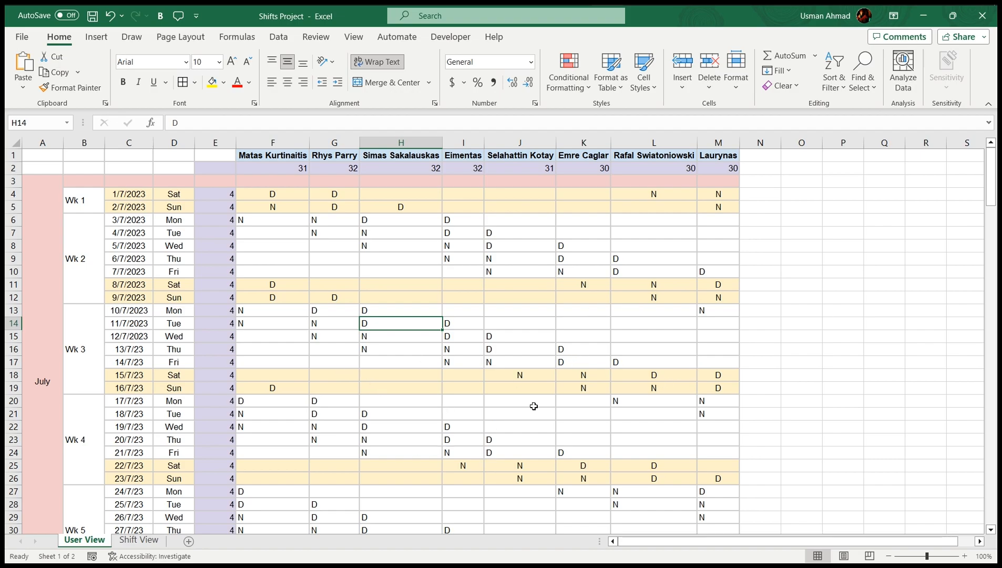
scroll(500, 397, down, 3)
scroll(473, 363, up, 3)
click(760, 297)
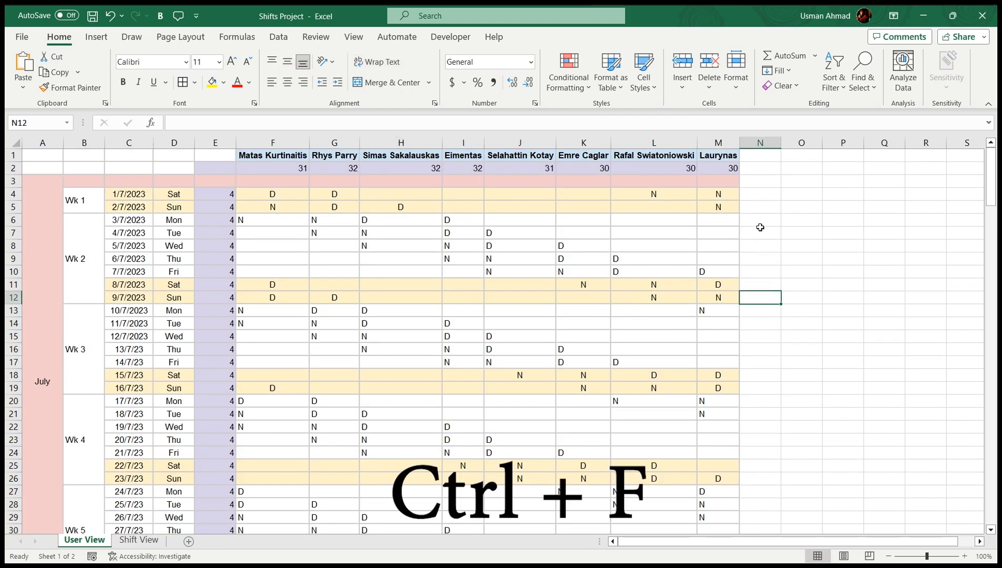
Use Replace All to change D to E on the sheet, making 151 replacements
key(ctrl+f)
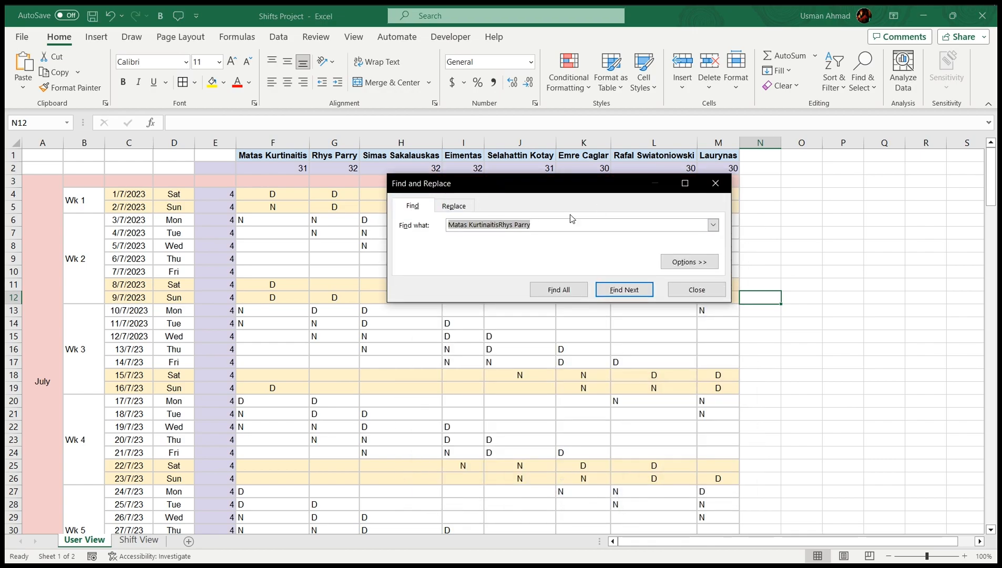
click(466, 207)
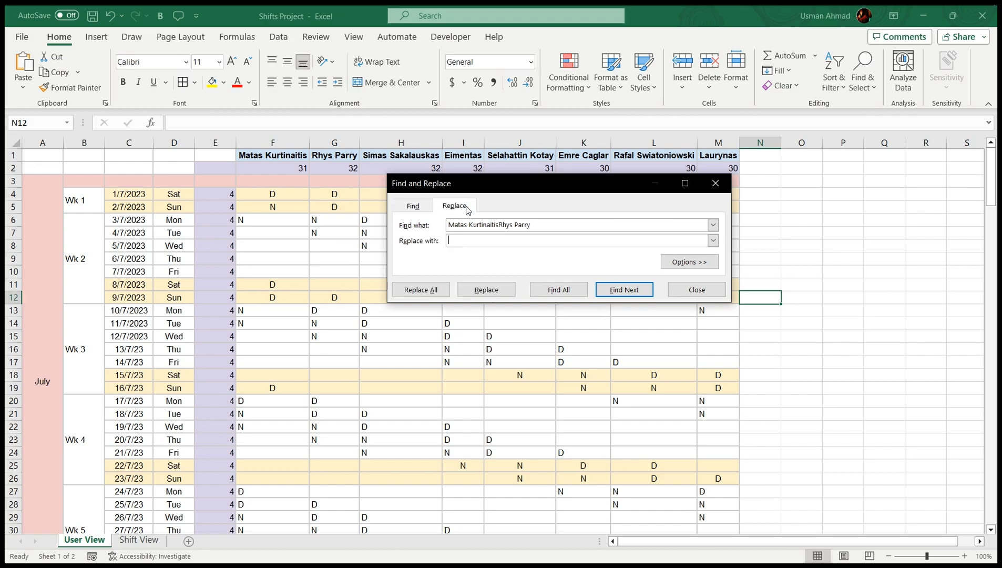
drag(532, 225, 441, 225)
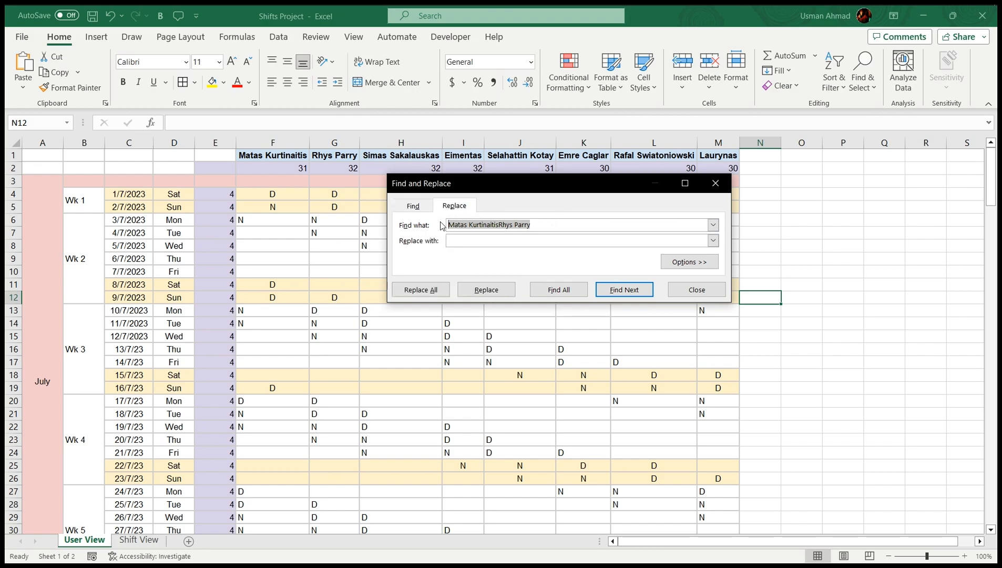
text(D)
click(476, 241)
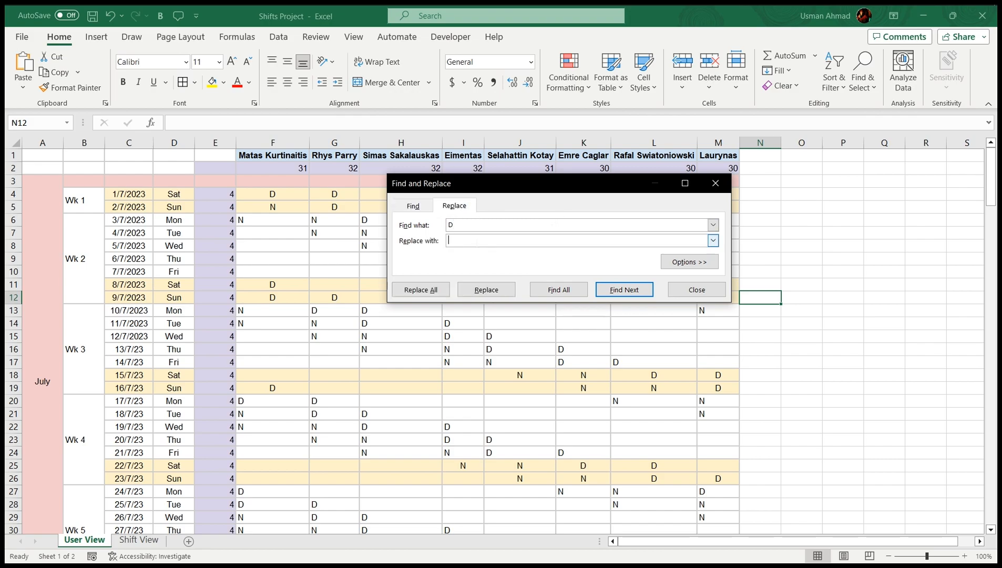
text(E)
click(554, 291)
scroll(599, 335, down, 8)
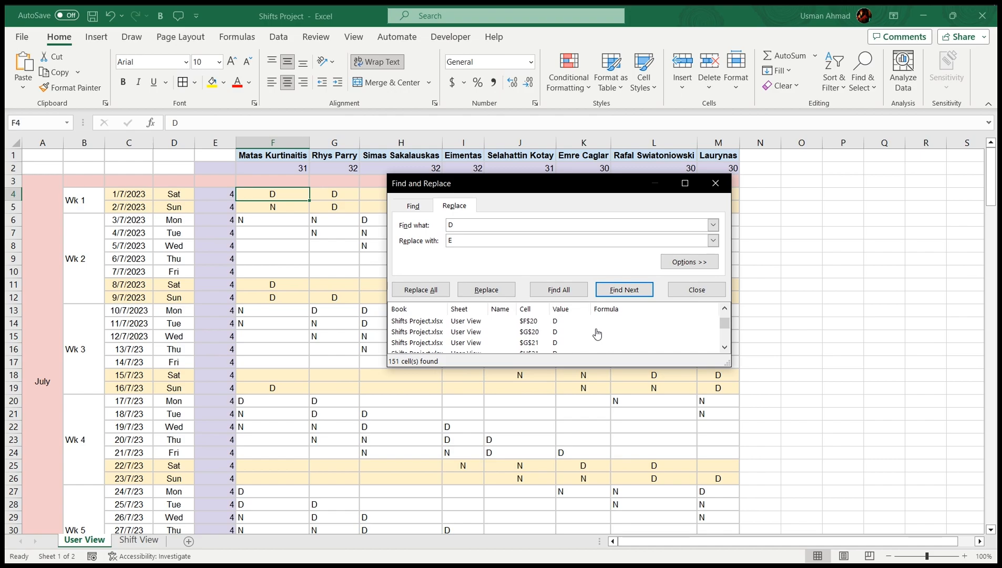
scroll(574, 331, up, 2)
click(434, 291)
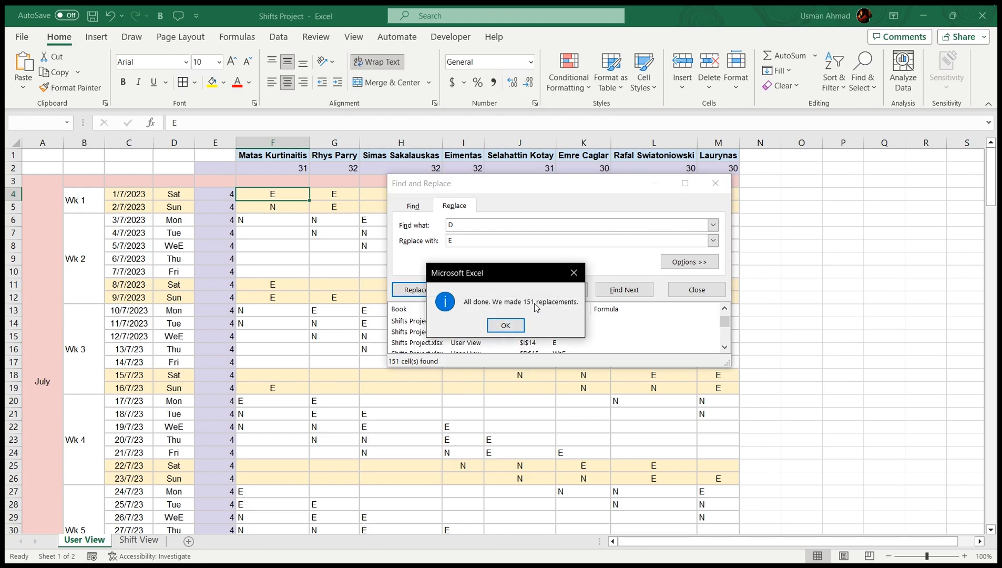
click(505, 325)
click(697, 289)
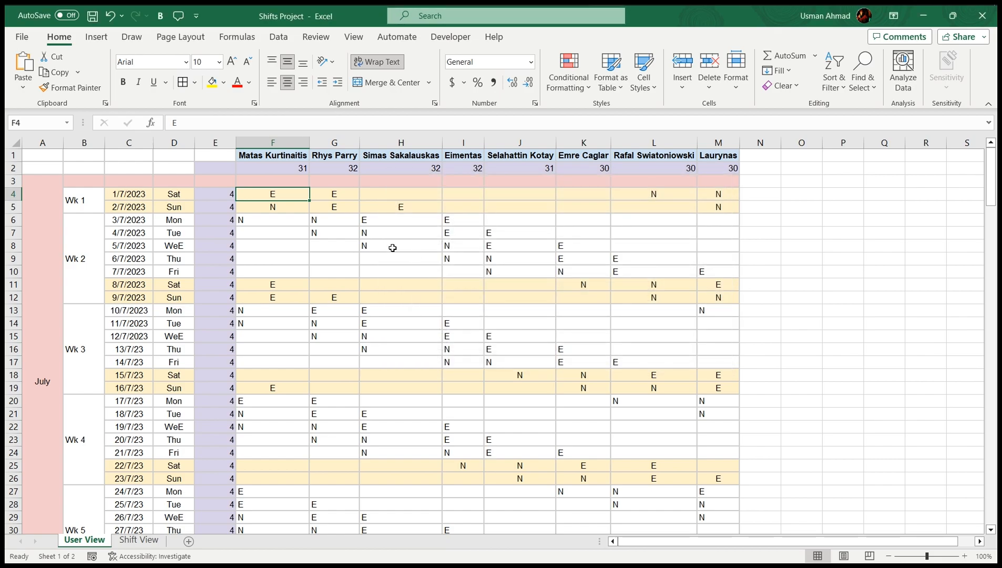
Review the updated shift entries from F4 downward and return to cell A1
drag(266, 194, 721, 507)
scroll(582, 385, down, 6)
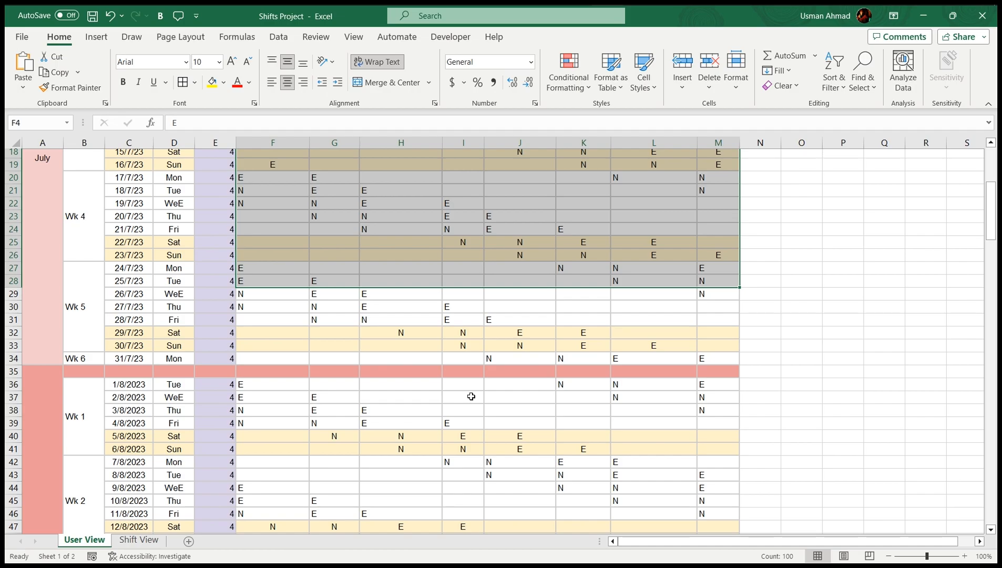
scroll(500, 415, down, 3)
scroll(504, 421, down, 7)
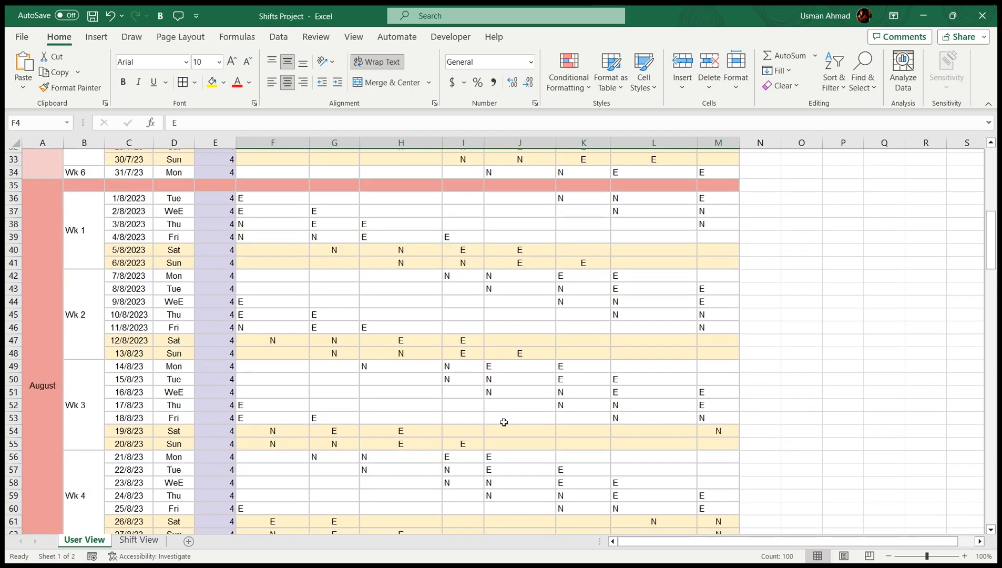
scroll(504, 422, down, 6)
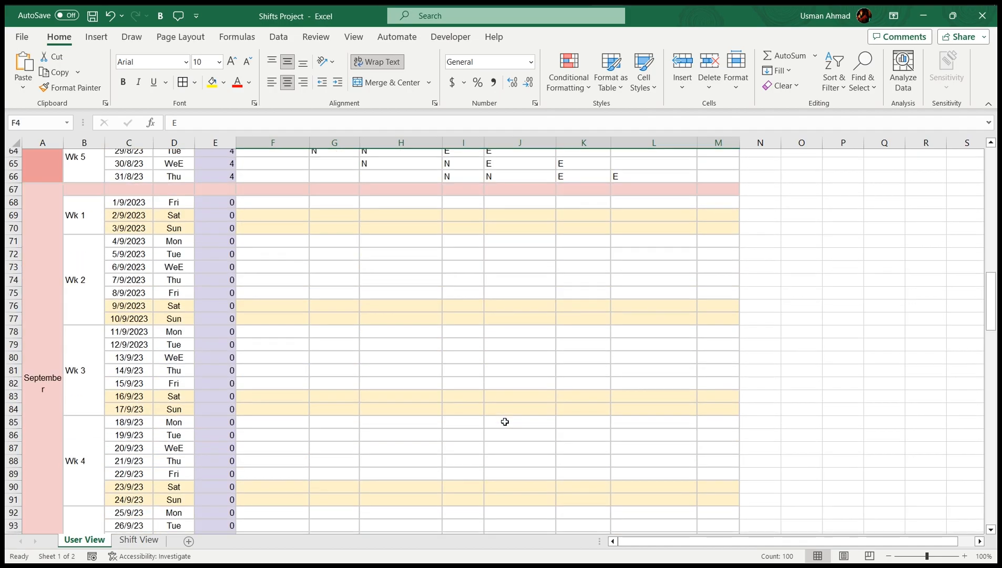
scroll(504, 422, up, 20)
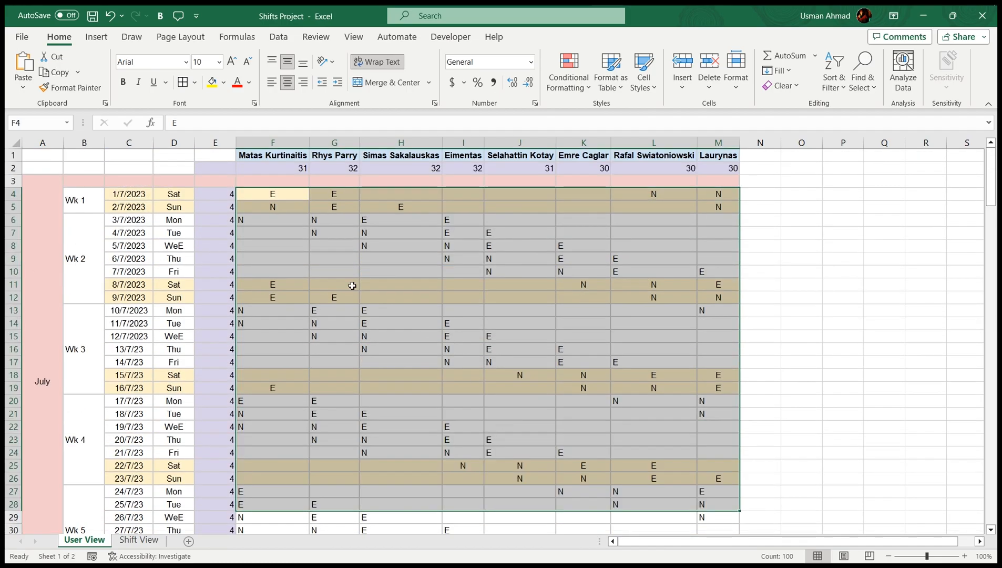
click(433, 345)
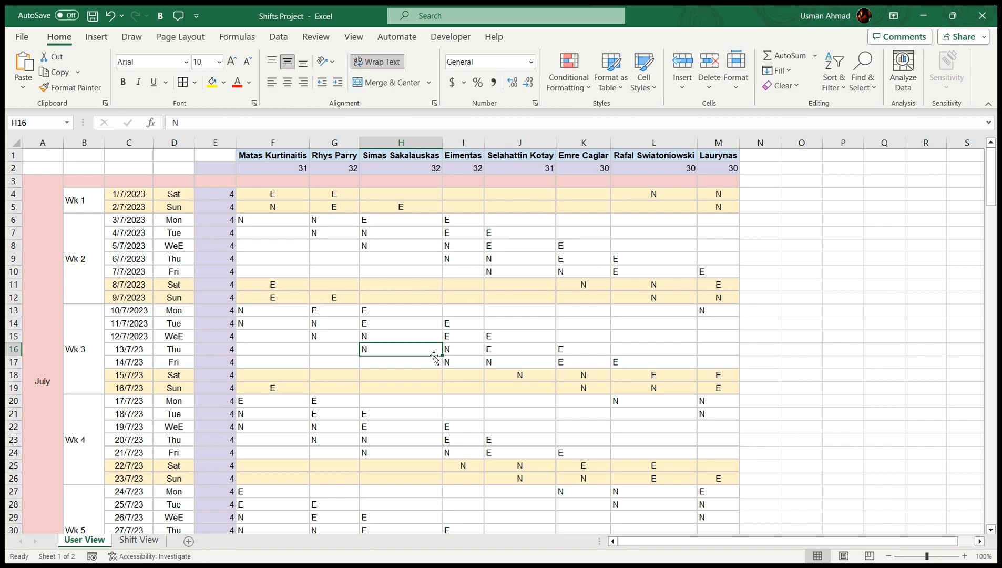
key(ctrl+Home)
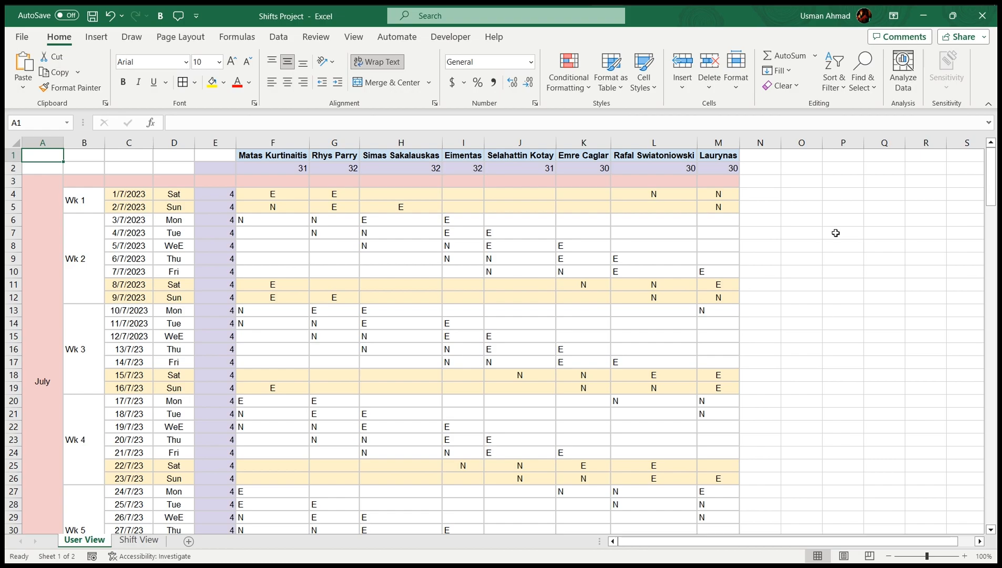
Add the headings DATE in A1 and TIME in B1
text(DA)
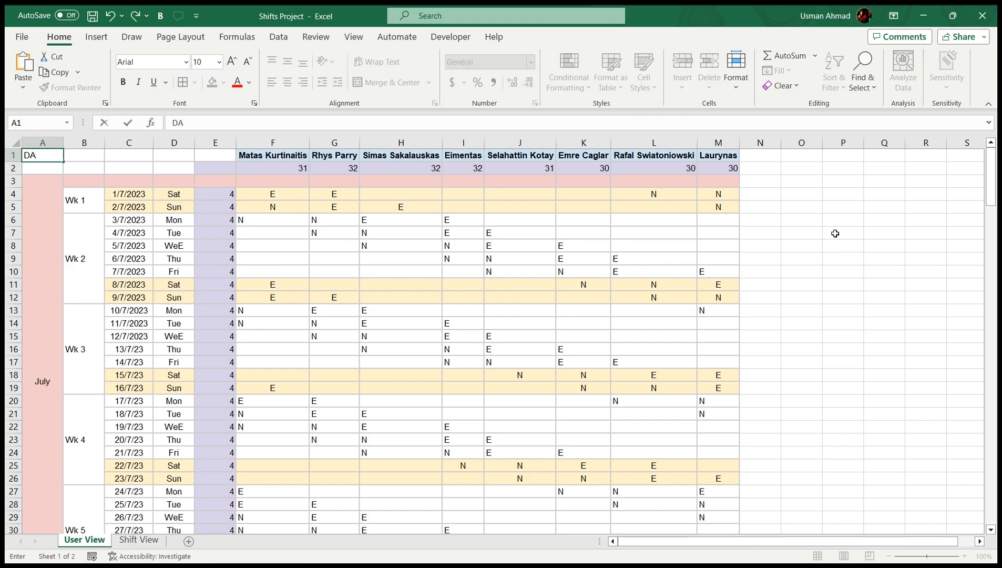
text(TE)
key(Tab)
text(TIME)
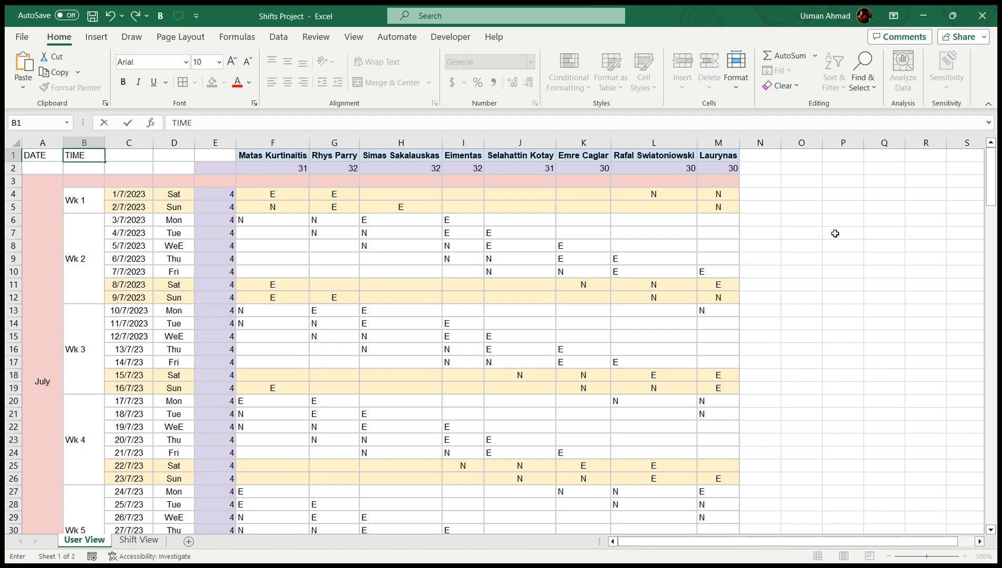
key(Return)
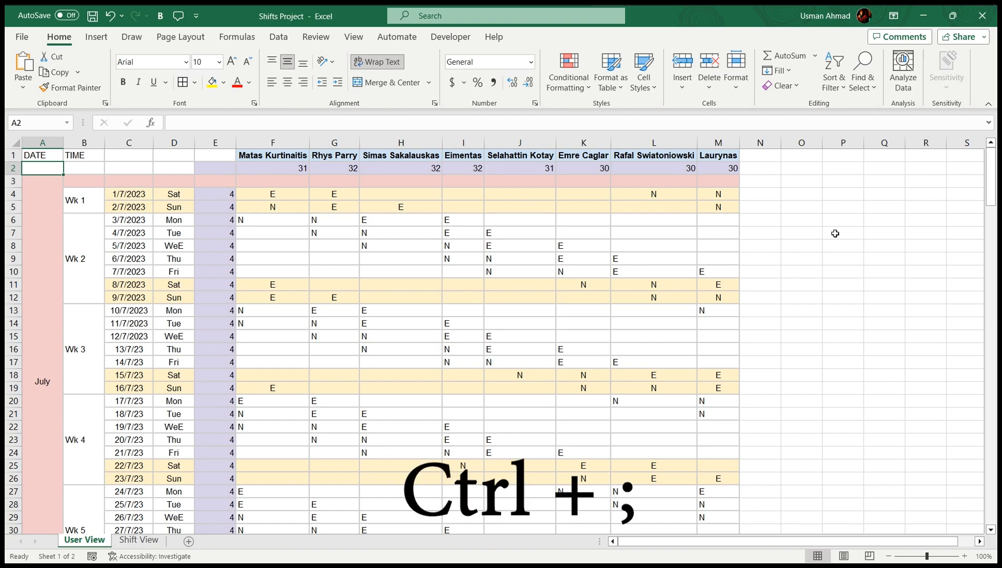
Stamp today's date, 8/26/2023, in A2 and the current time, 1:50 AM, in B2
key(ctrl+semicolon)
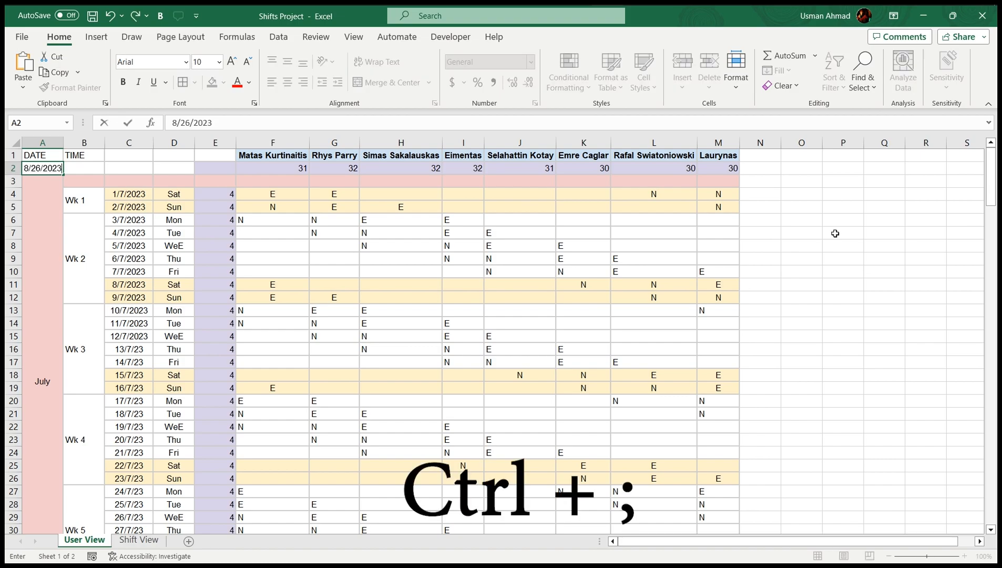
click(68, 216)
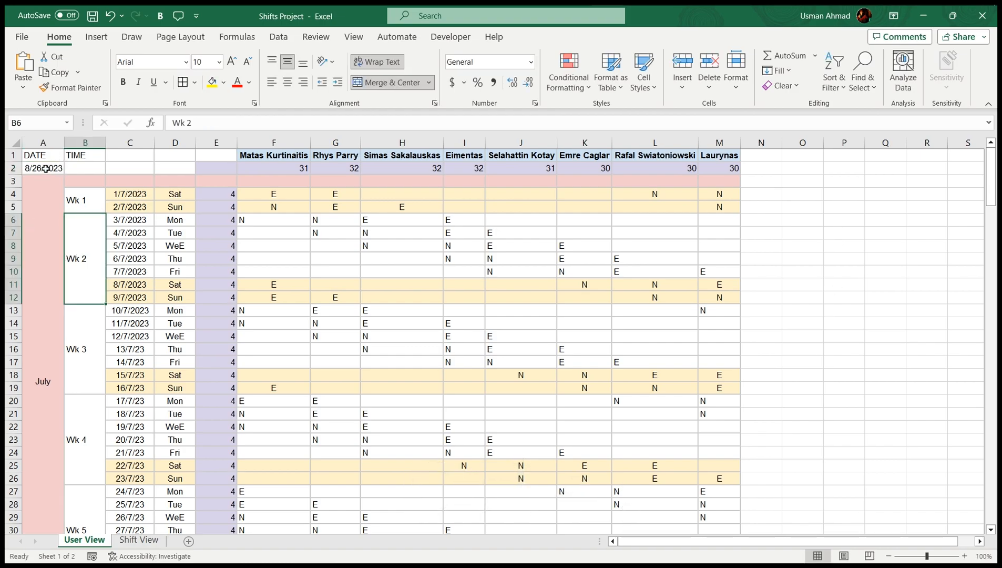
click(45, 169)
click(84, 166)
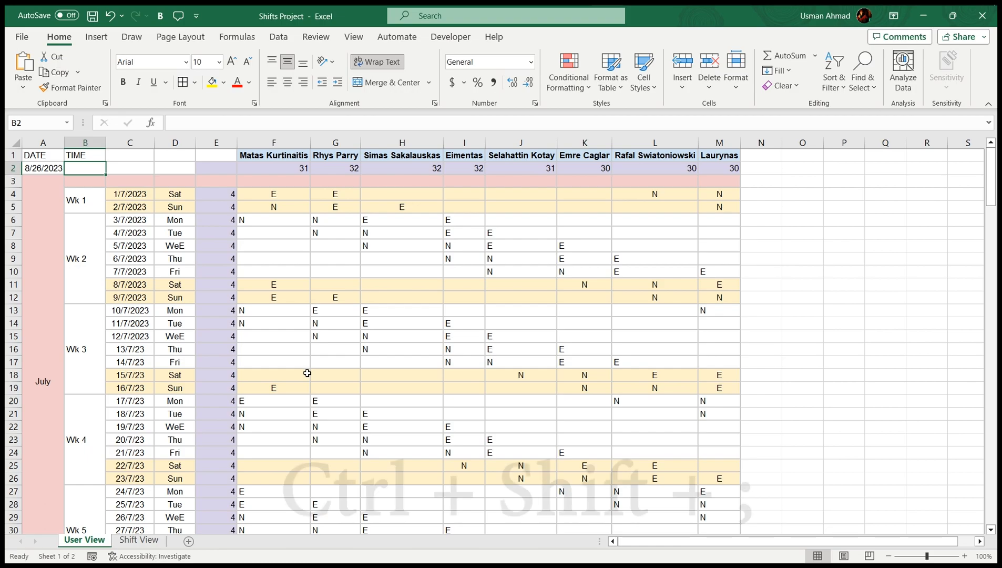
key(ctrl+shift+semicolon)
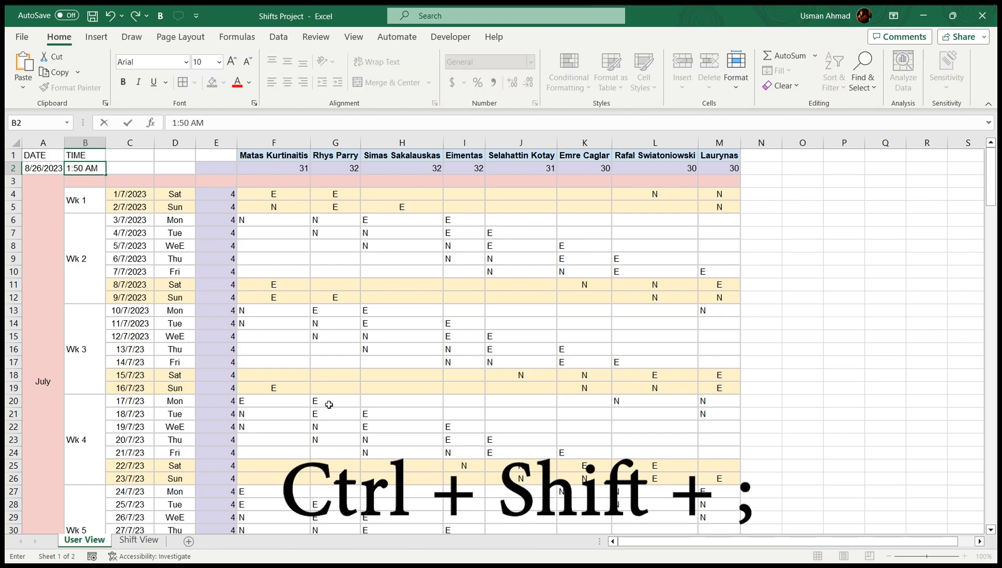
click(249, 335)
click(93, 202)
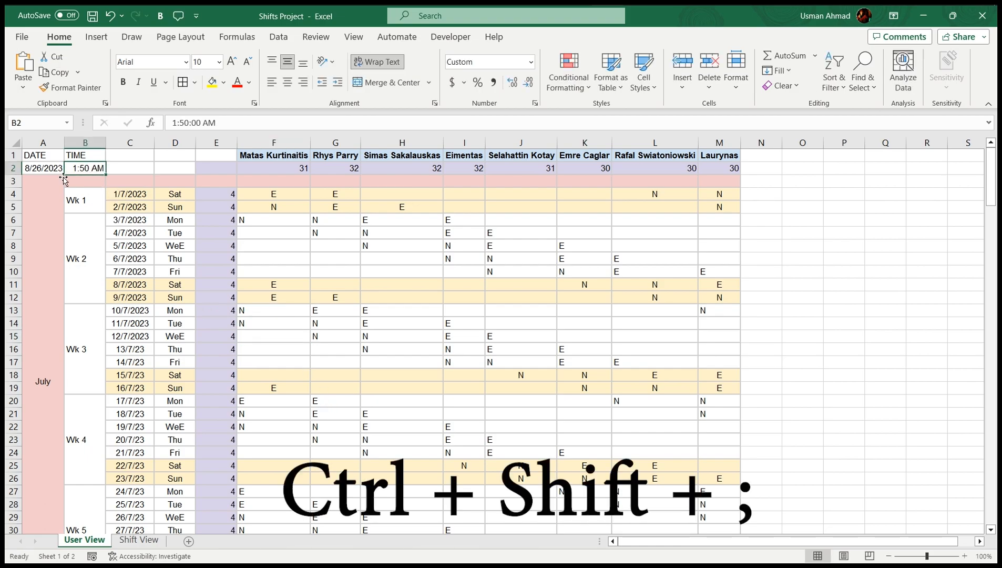
click(216, 180)
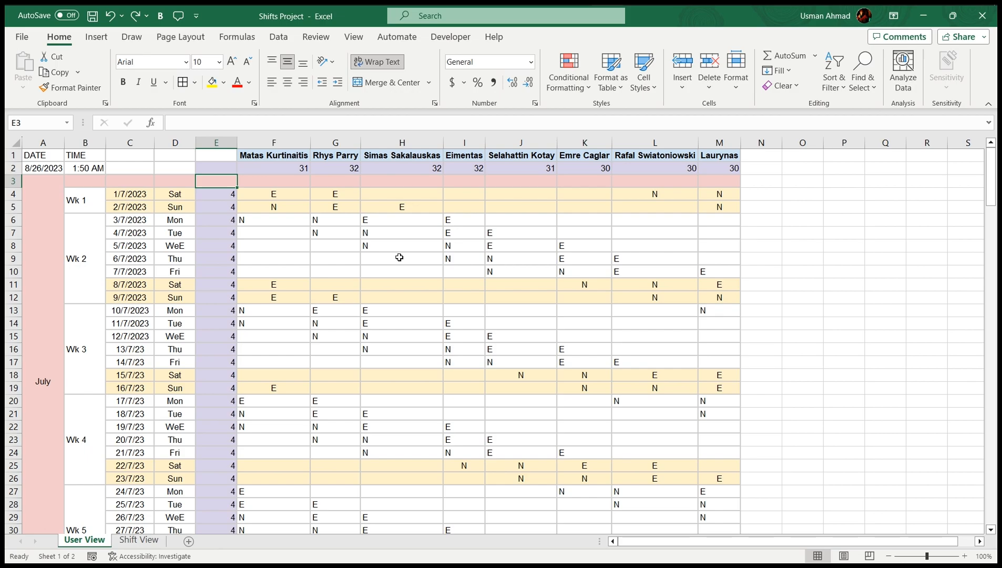
Enter the row label Perfomance in cell E3
drag(257, 180, 718, 181)
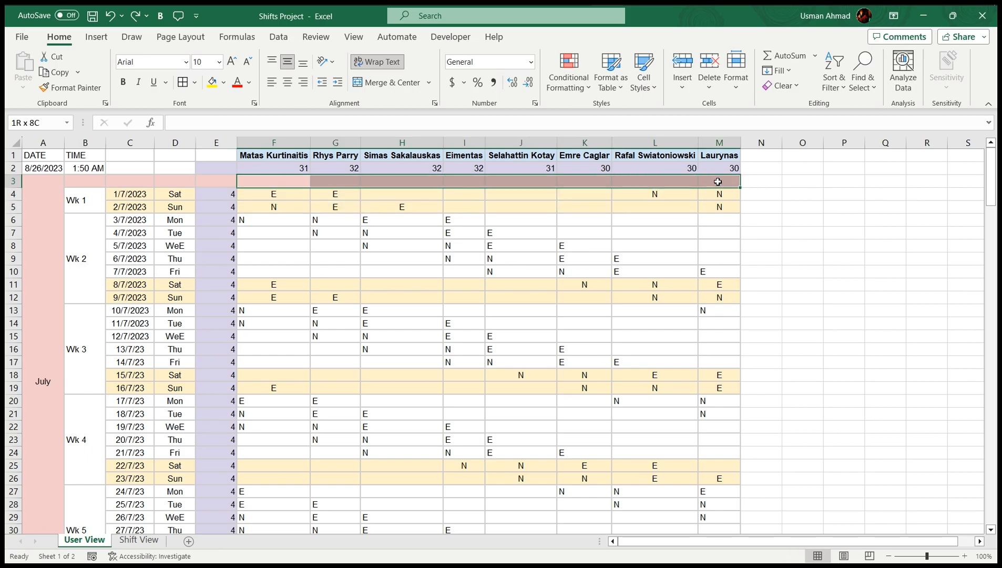
click(219, 181)
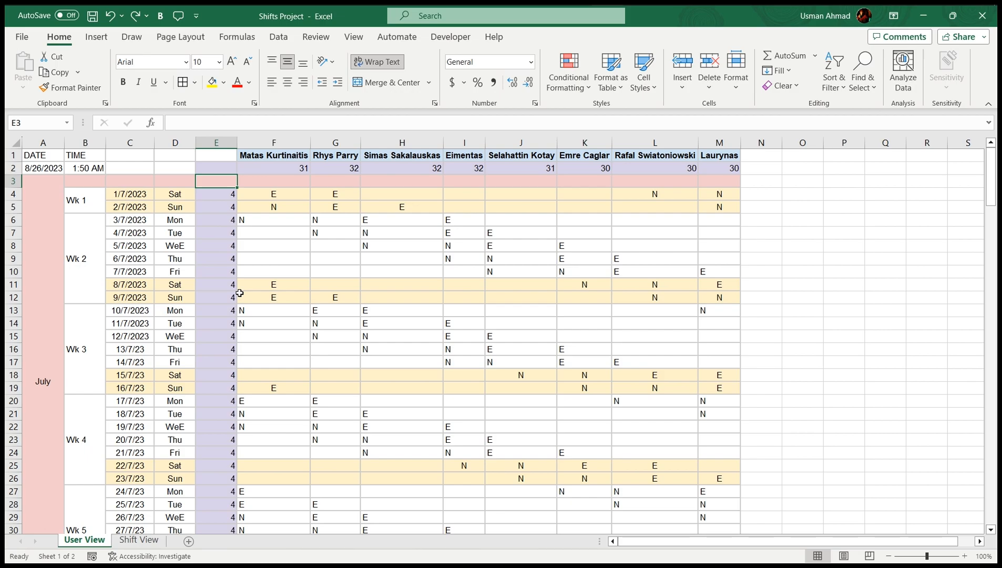
text(Work)
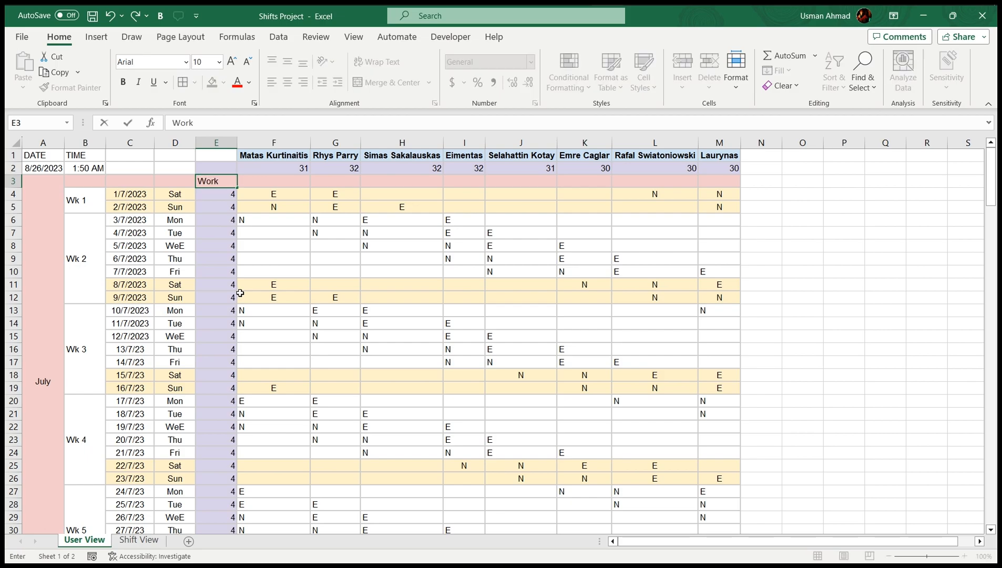
key(BackSpace)
key(BackSpace)
key(BackSpace)
key(BackSpace)
text(Perfom)
key(BackSpace)
text(rmance)
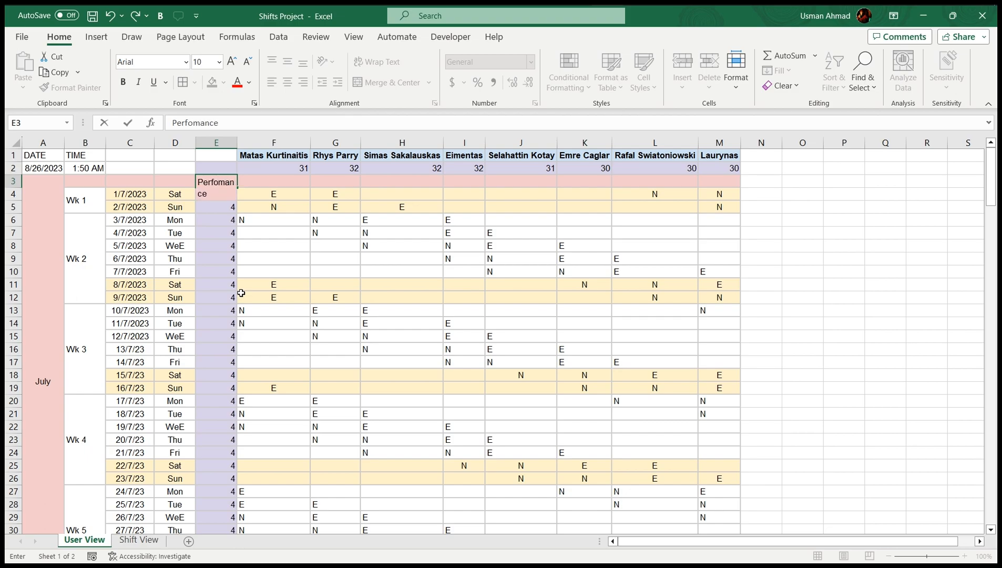
key(Tab)
click(213, 181)
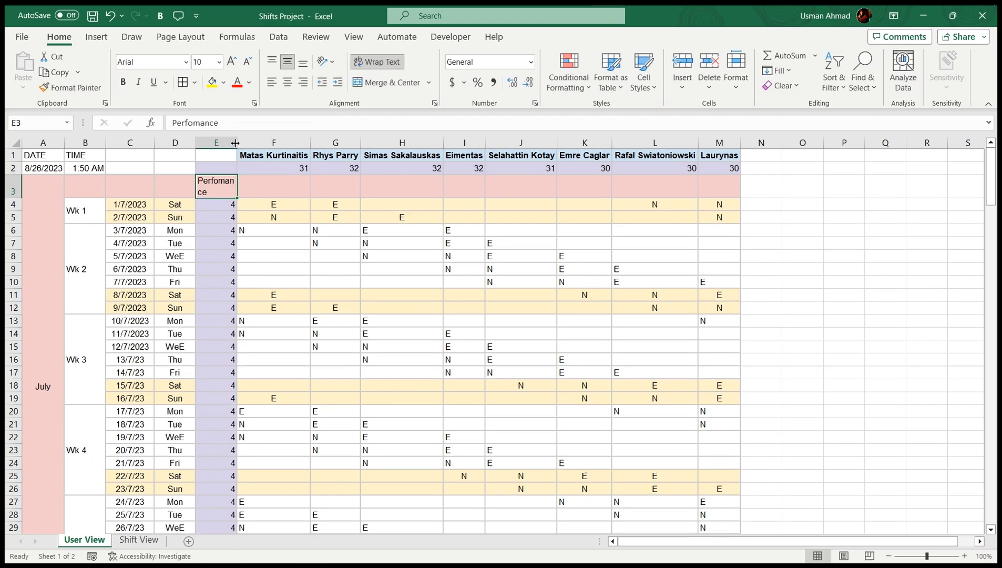
Widen column E so the Perfomance label fits on one line
drag(237, 139, 259, 138)
click(310, 184)
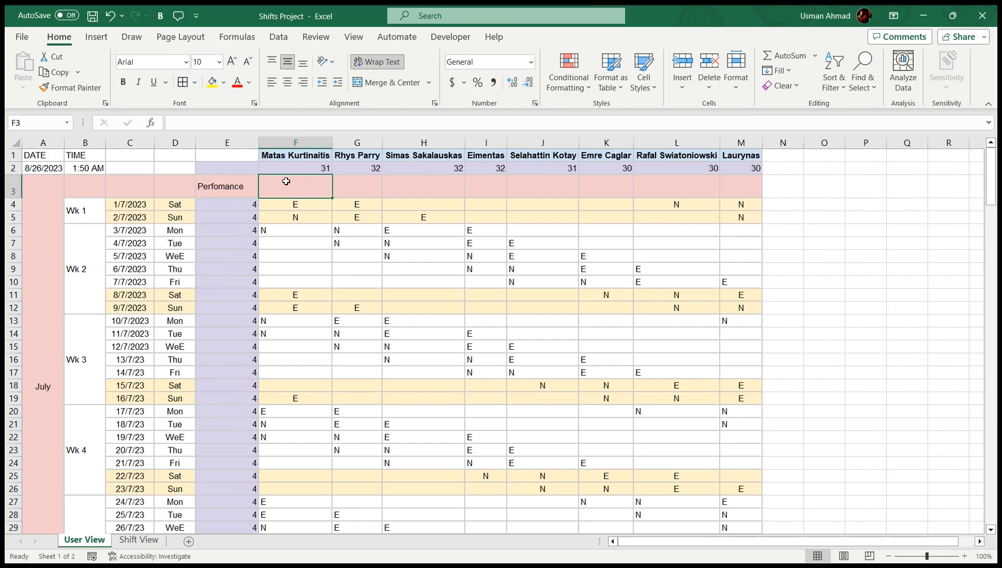
drag(314, 194, 738, 197)
click(310, 183)
Format cells F3 through M3 as Percentage
click(215, 123)
text(%)
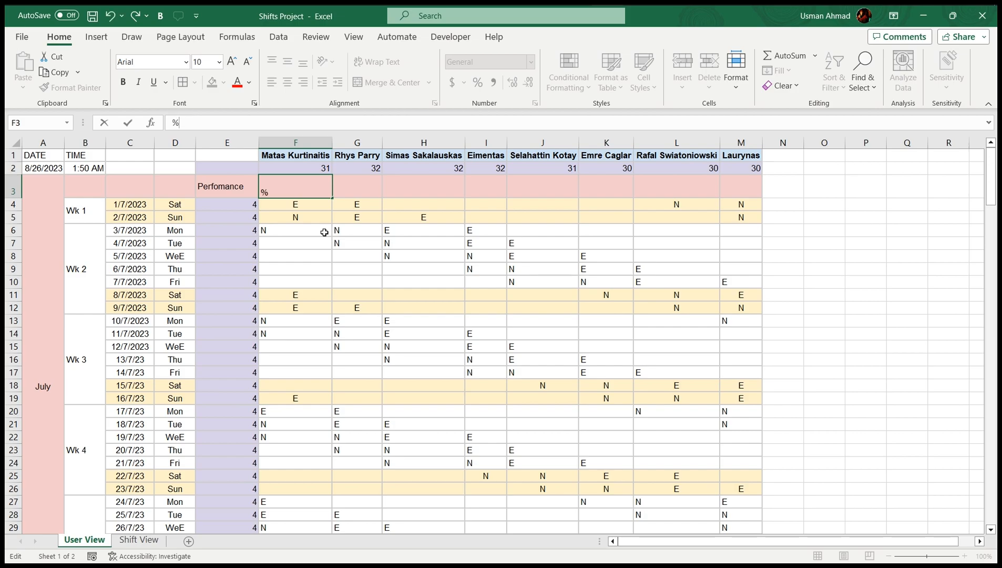
key(Tab)
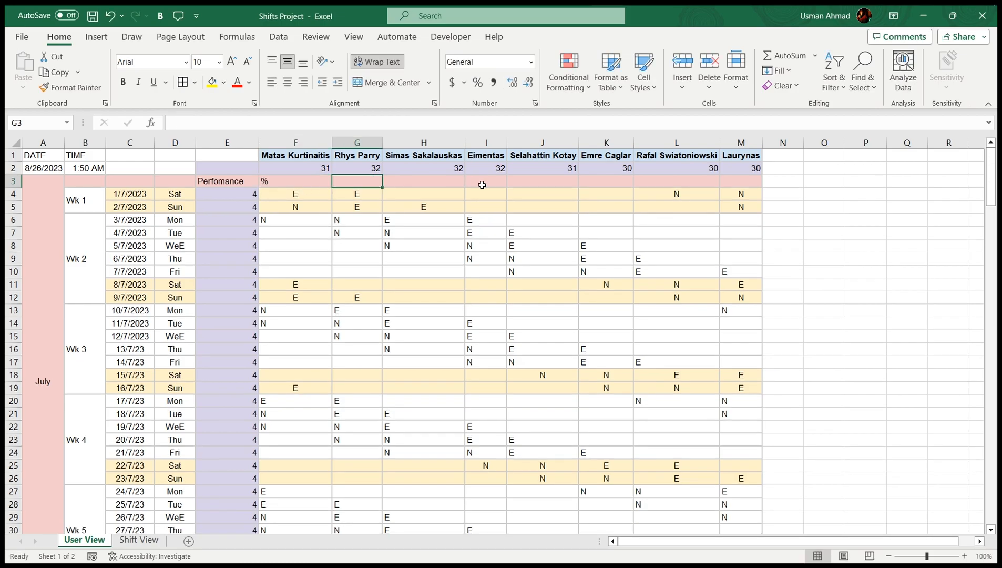
drag(307, 182, 759, 182)
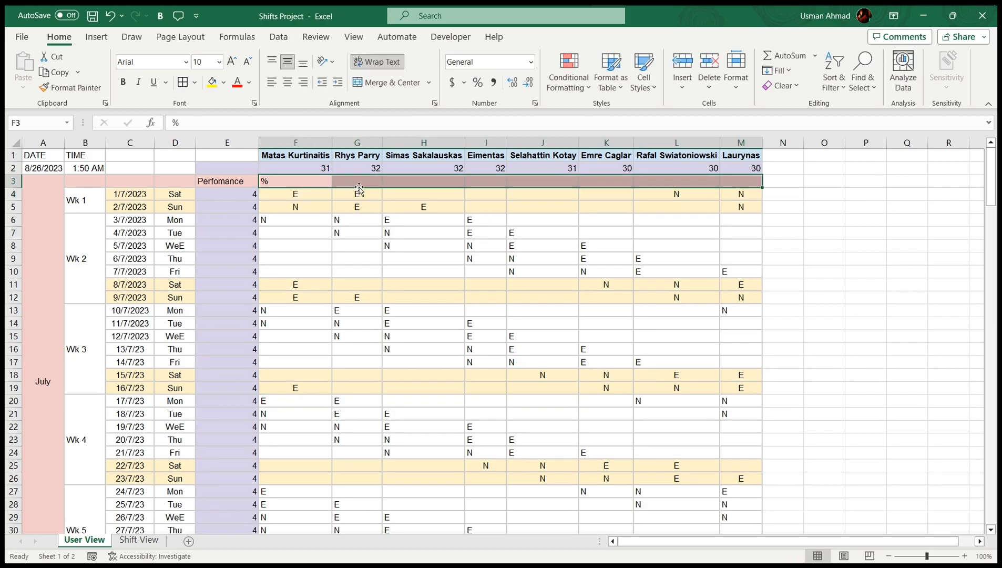
click(293, 182)
key(Delete)
drag(292, 182, 738, 181)
key(ctrl+shift+5)
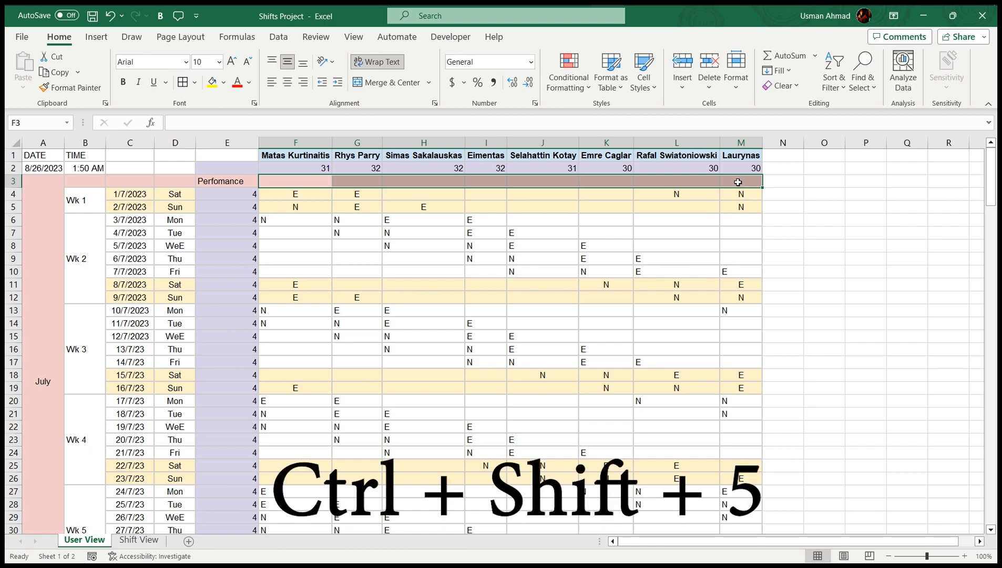
click(342, 207)
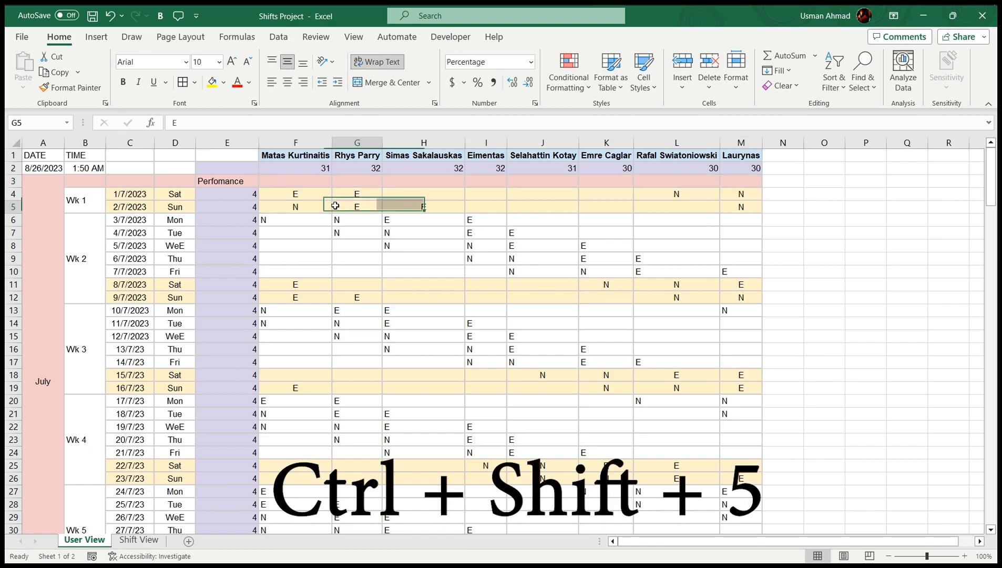
Enter 98% in F3, correcting the 9800% result by typing 0.98
double_click(307, 182)
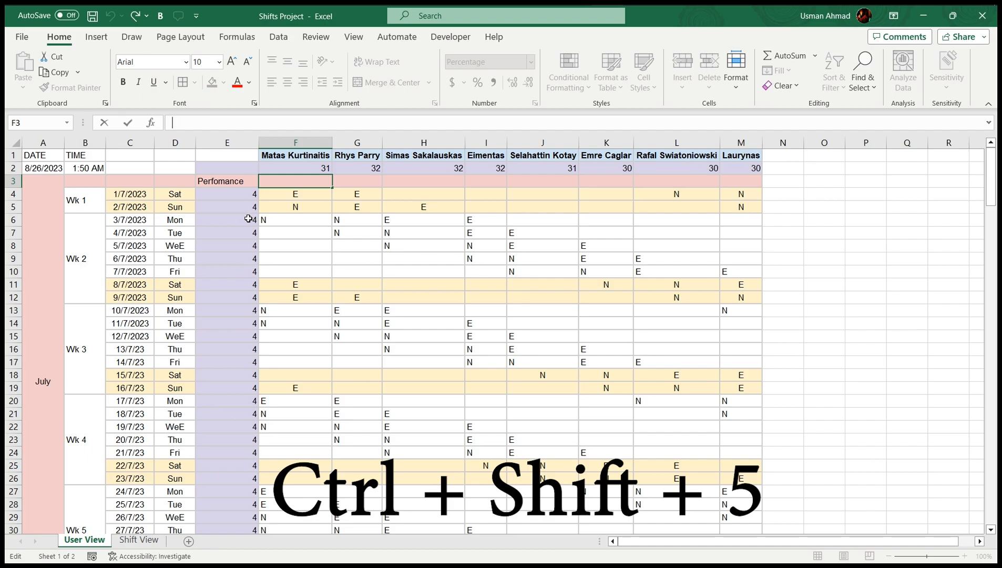
text(1)
key(BackSpace)
text(98)
key(Return)
click(318, 181)
drag(172, 122, 198, 123)
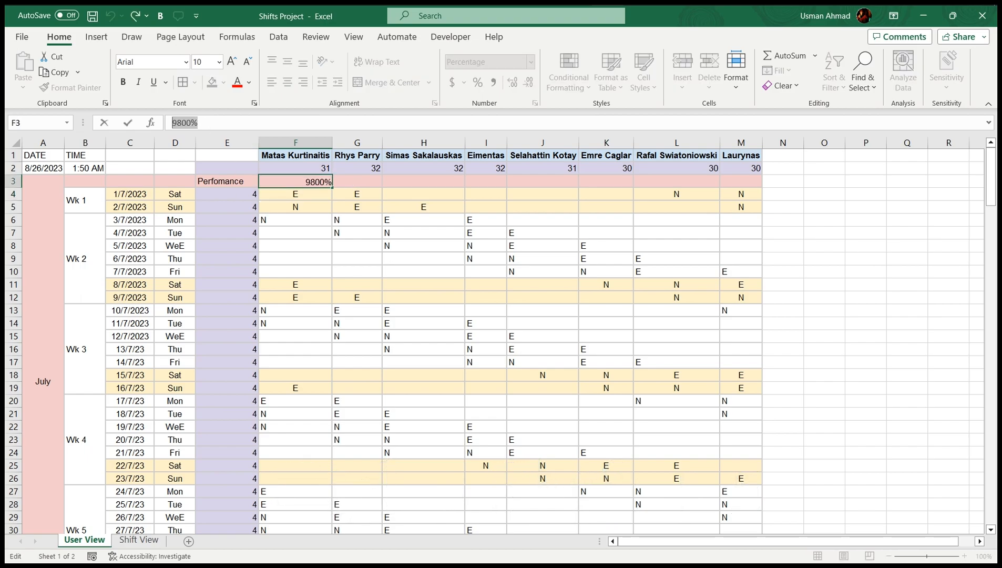
text(0.98)
key(Return)
Enter the scores 97% in G3, 1% in H3, 2% in I3 and 432% in J3
click(367, 184)
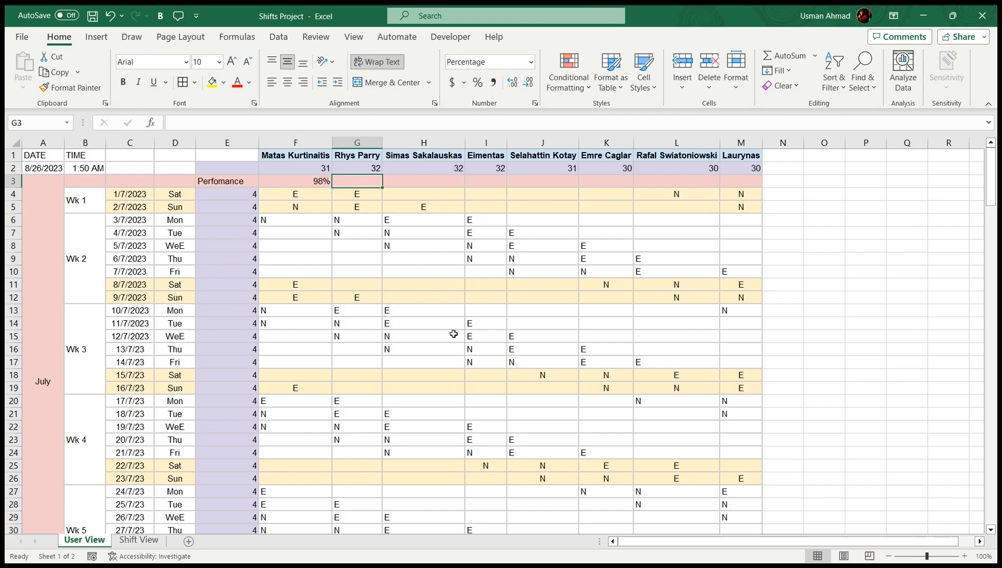
text(.97)
key(Return)
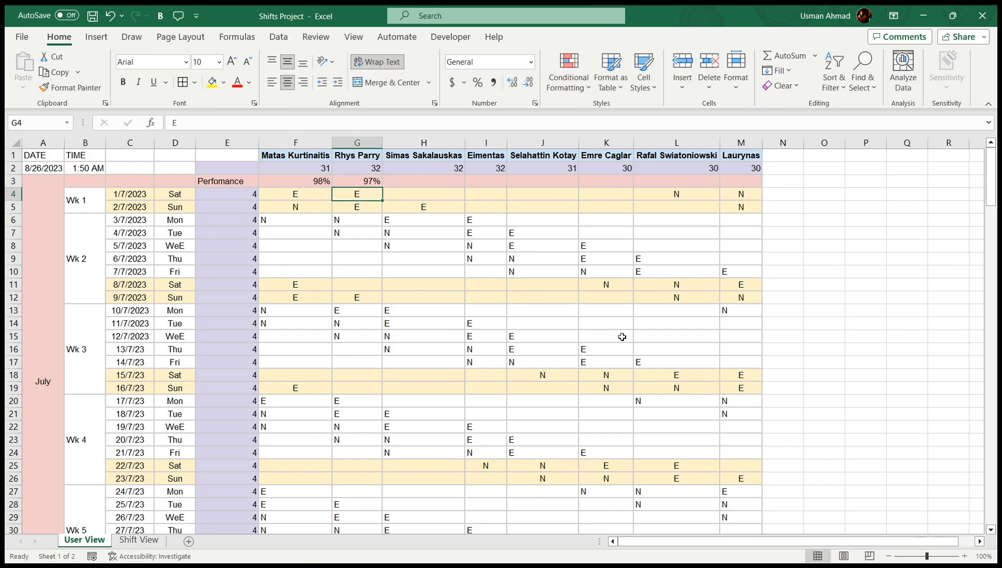
click(399, 183)
text(1)
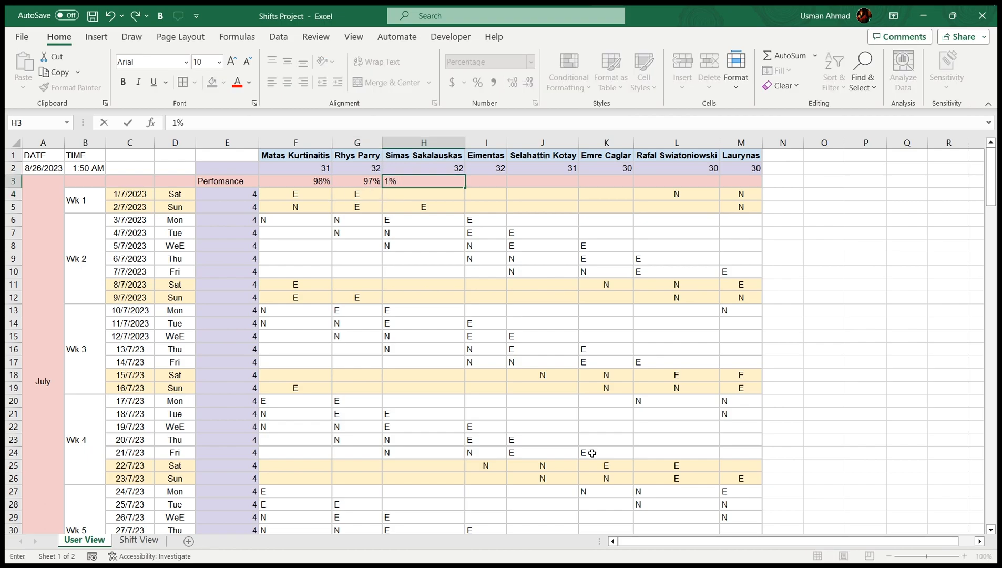
key(Return)
click(488, 178)
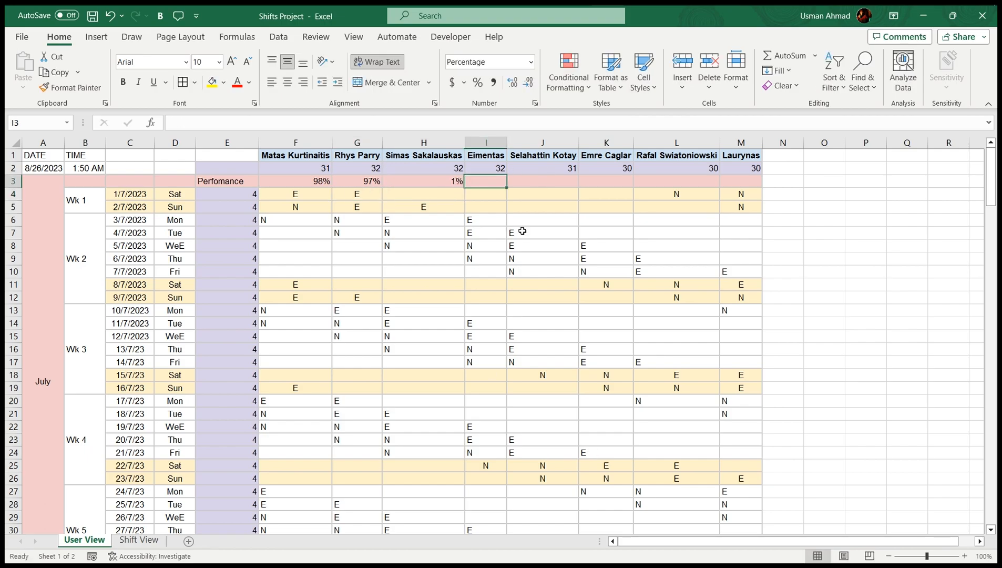
text(2)
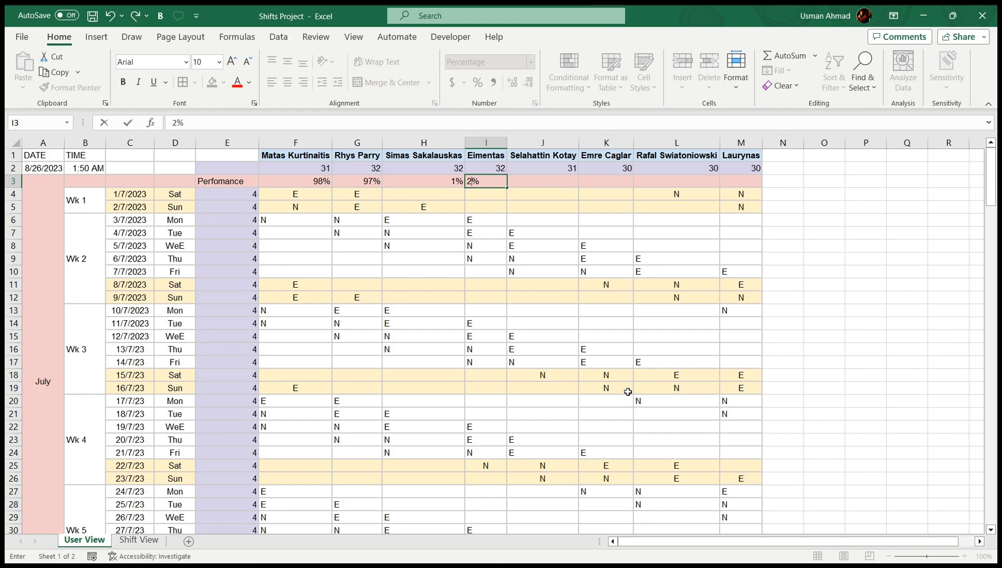
key(Return)
click(535, 172)
click(535, 178)
text(432)
key(Return)
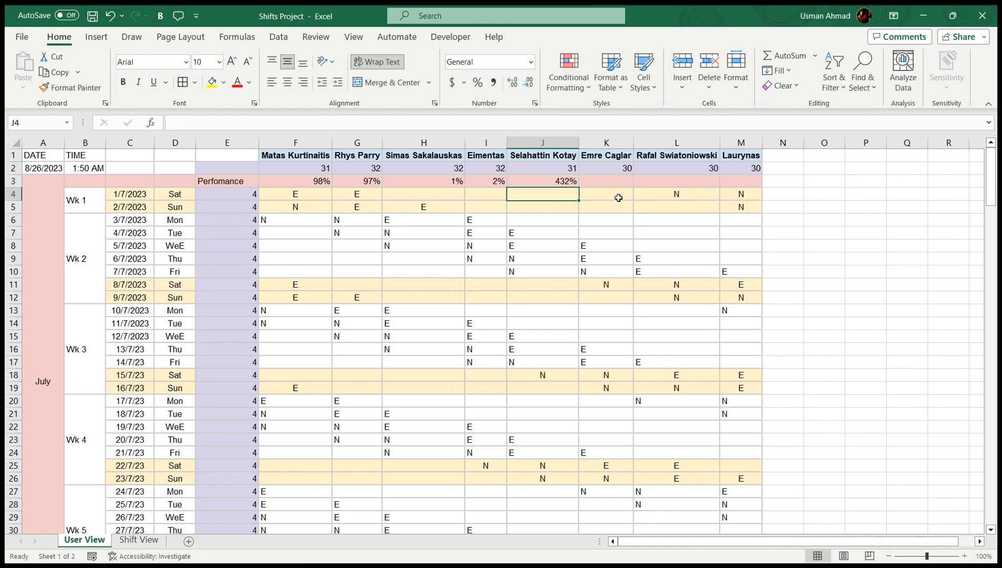
click(545, 181)
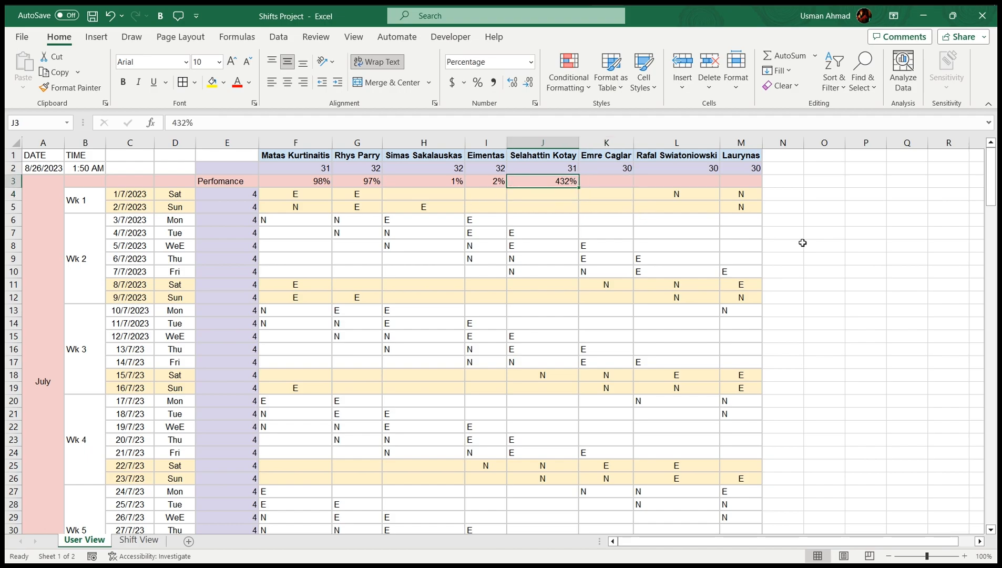